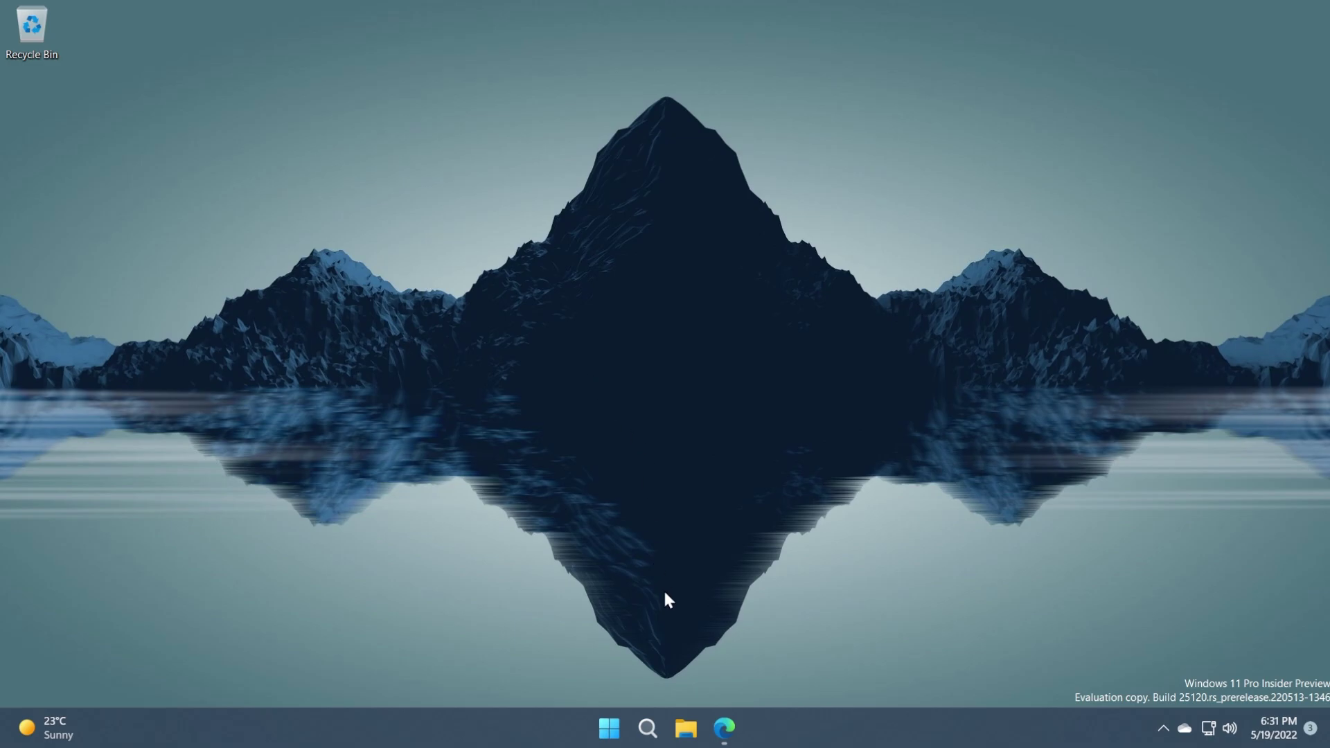
Download ViVeTool-v0.2.1.zip from the GitHub ViVe releases page in Edge and open it.
left_click(724, 727)
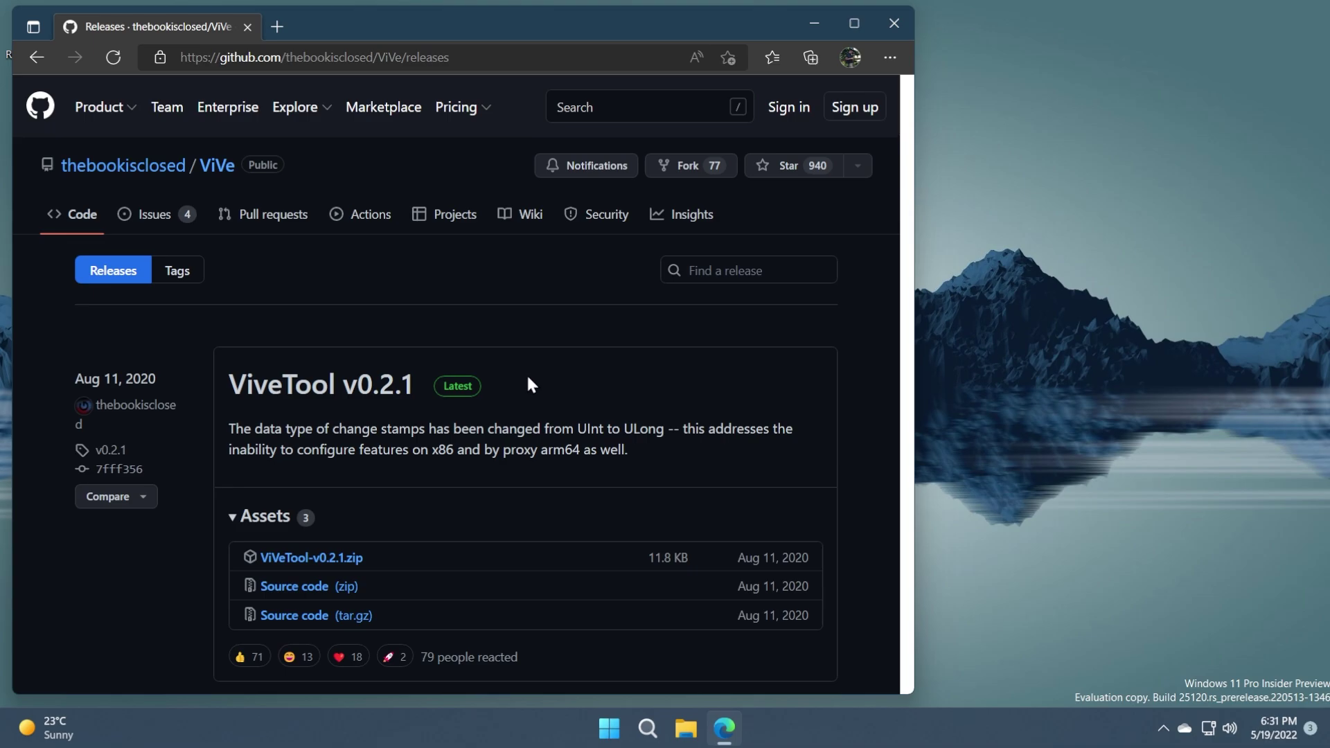
left_click(307, 560)
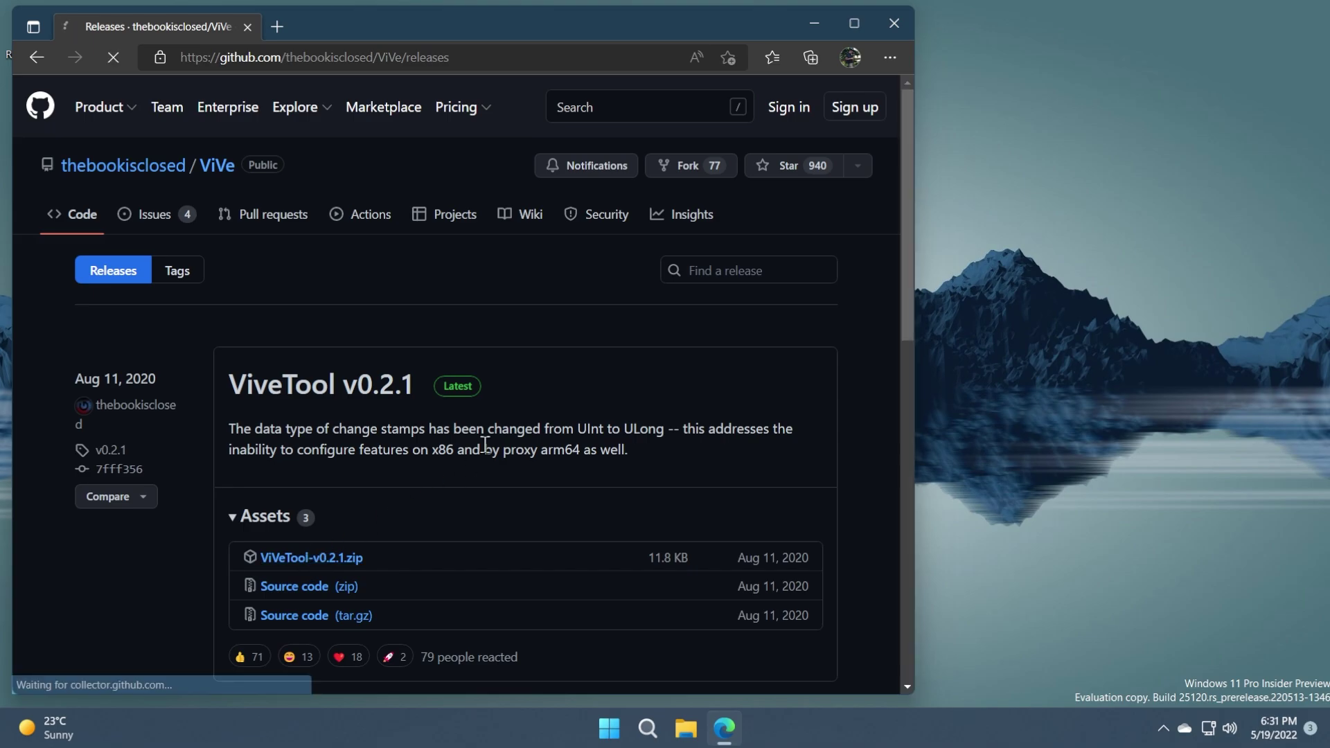
left_click(631, 131)
Close Edge and start Extract all on the ViVeTool zip.
left_click(890, 23)
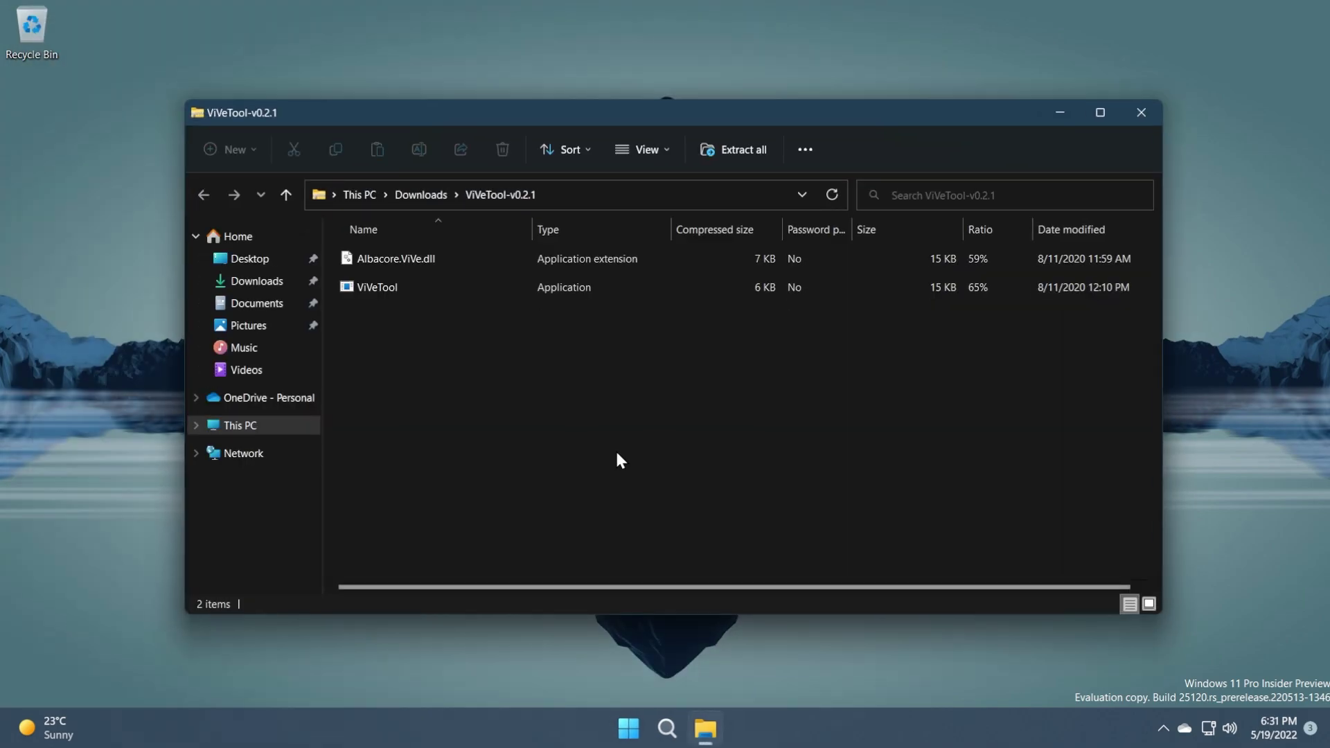
left_click(739, 152)
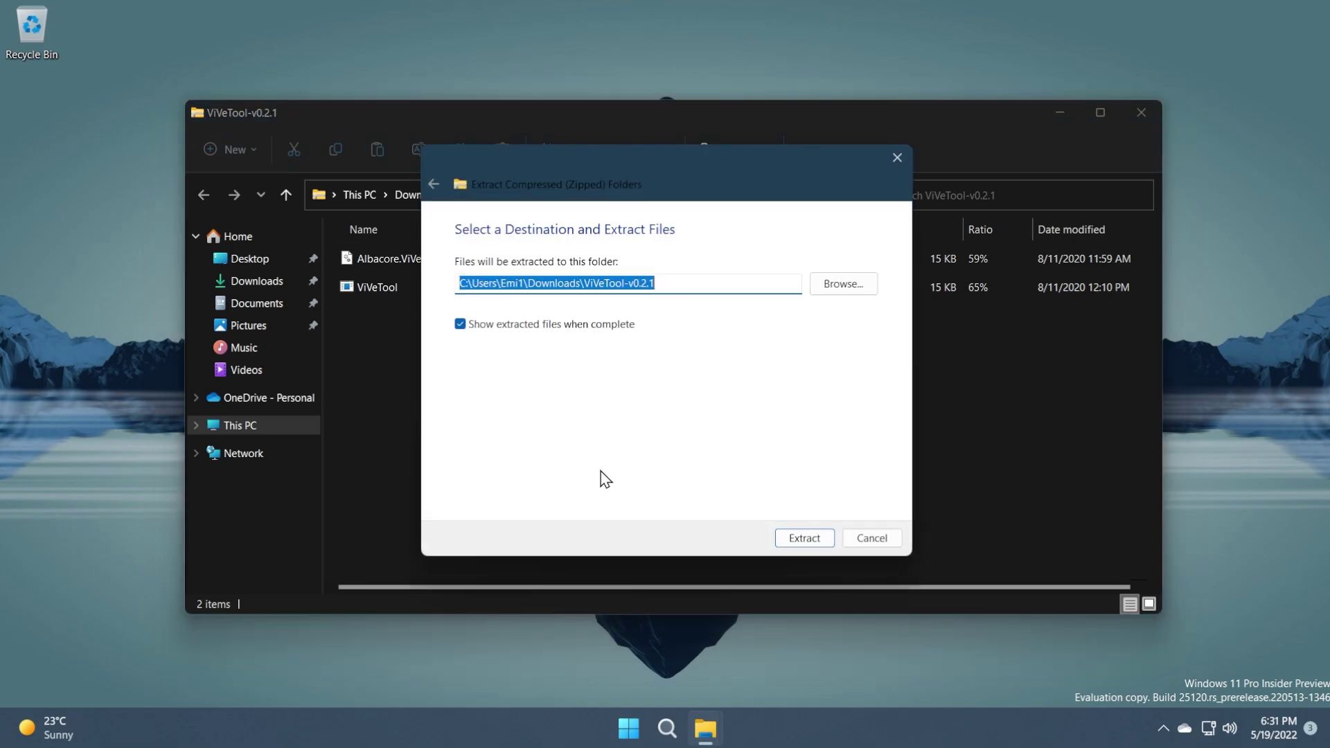
left_click(857, 290)
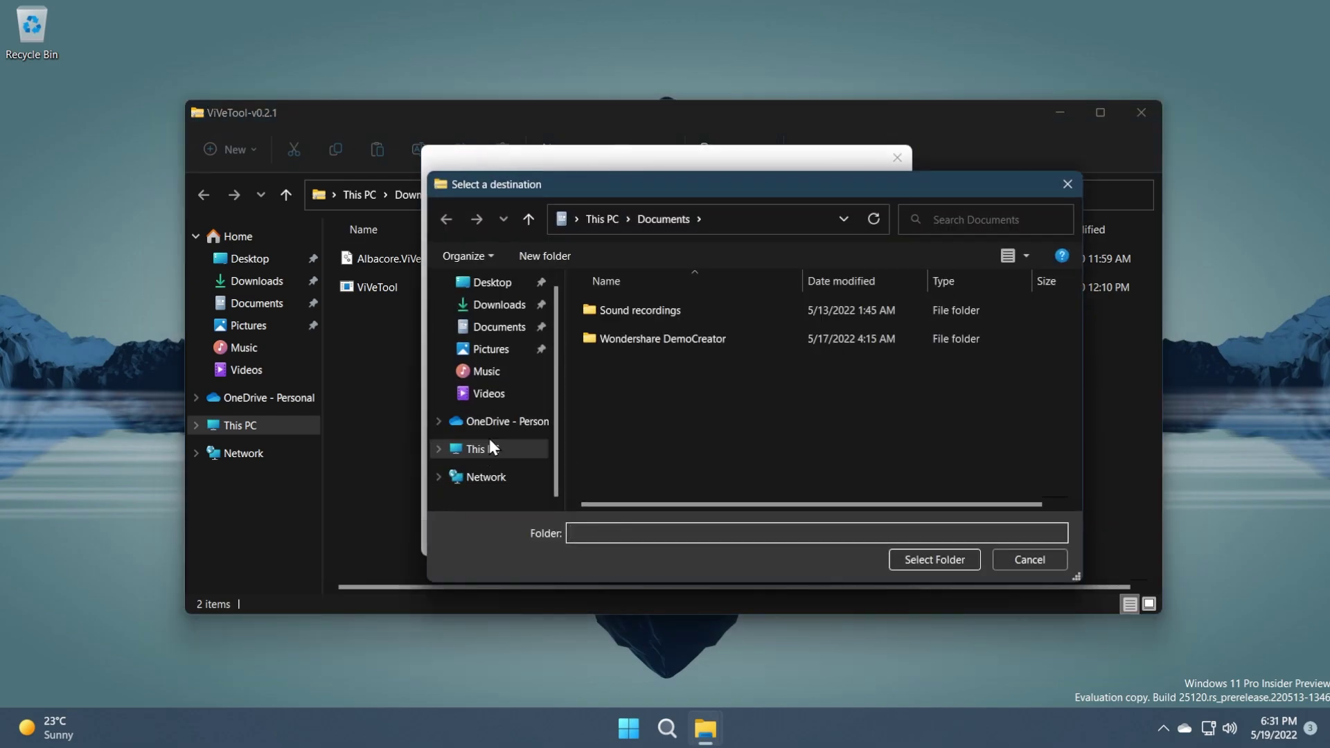
Extract the files into C:\Windows\System32, granting administrator permission.
left_click(488, 453)
double_click(671, 479)
double_click(683, 456)
scroll(677, 425, "down", 20)
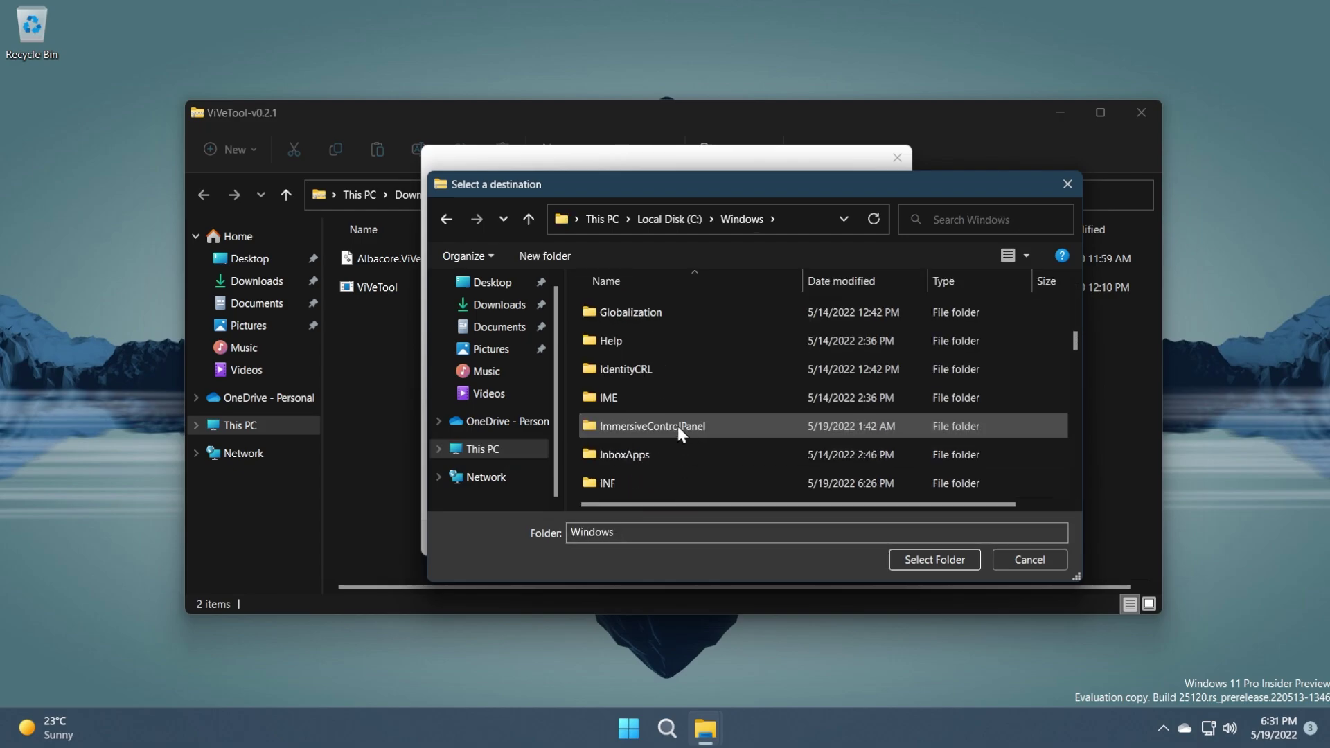
left_click(674, 451)
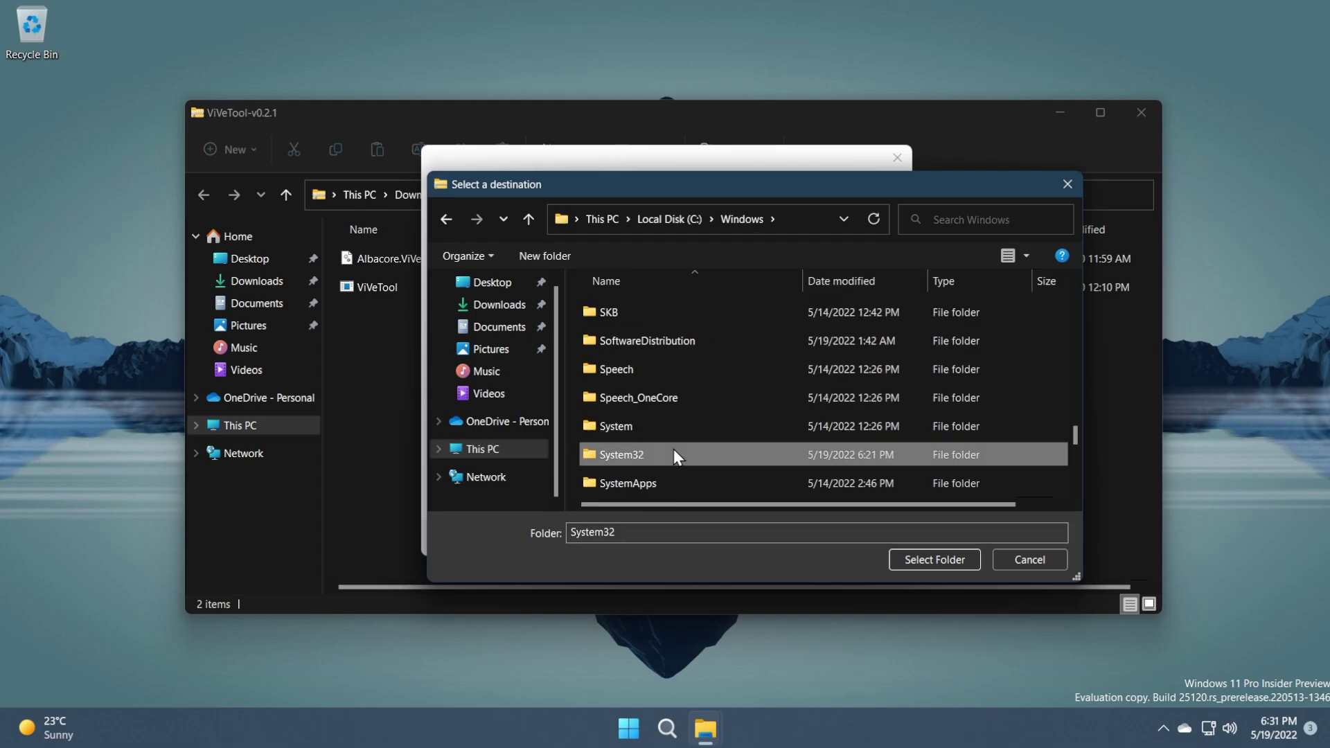
left_click(921, 558)
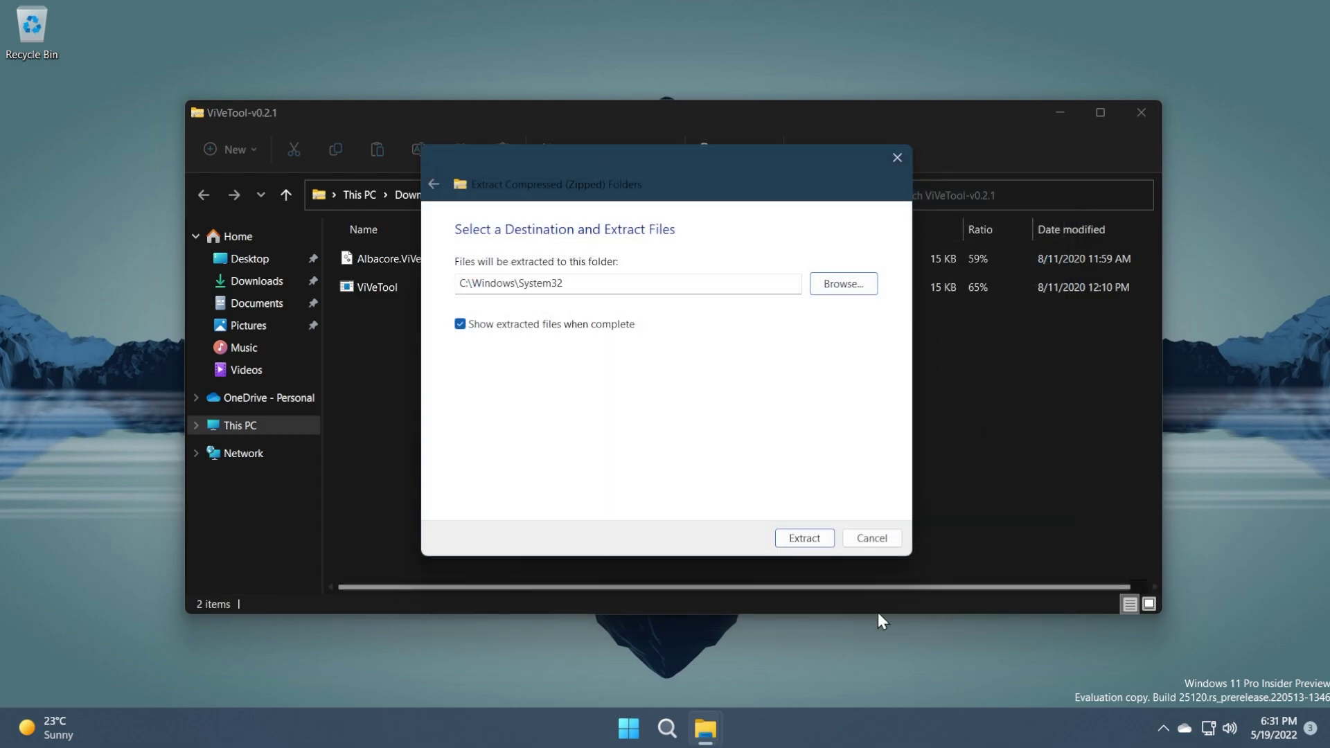
left_click(800, 540)
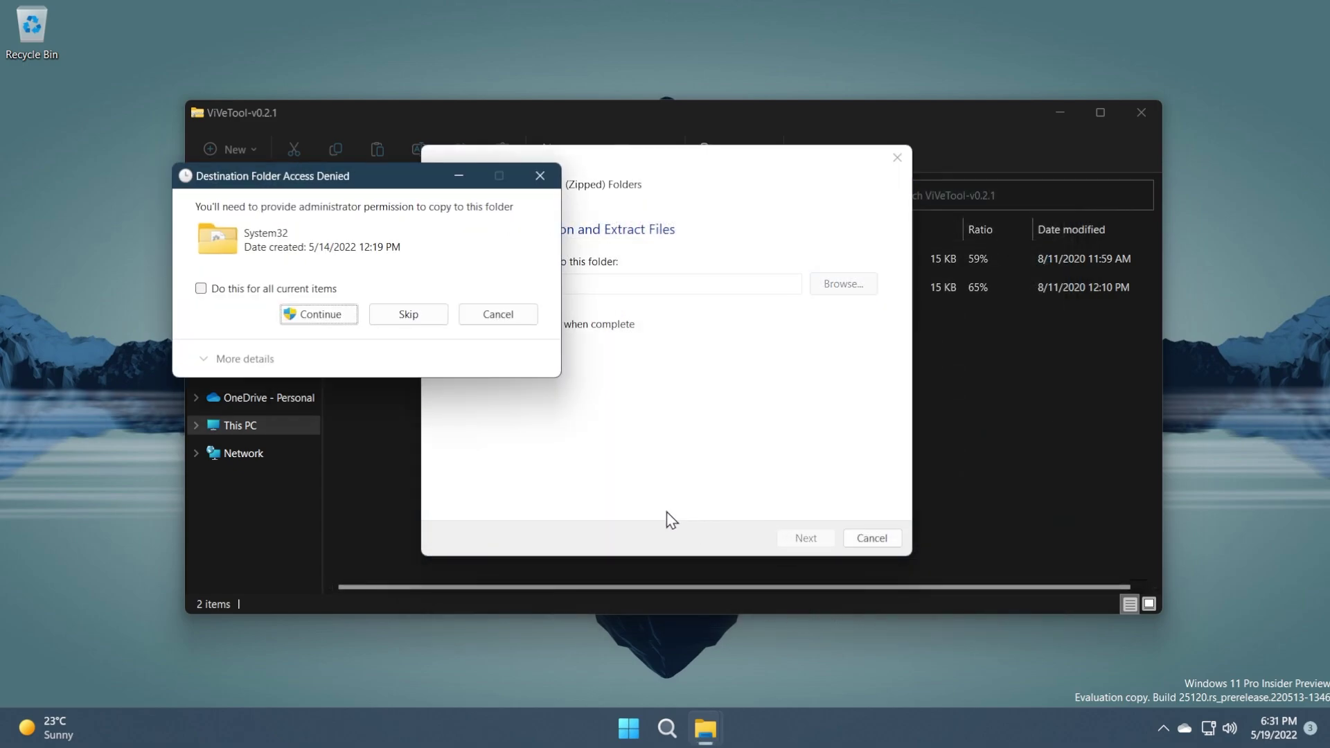
left_click(316, 317)
Finish the System32 copy and launch Command Prompt (cmd) as administrator.
left_click(343, 322)
key("super+s")
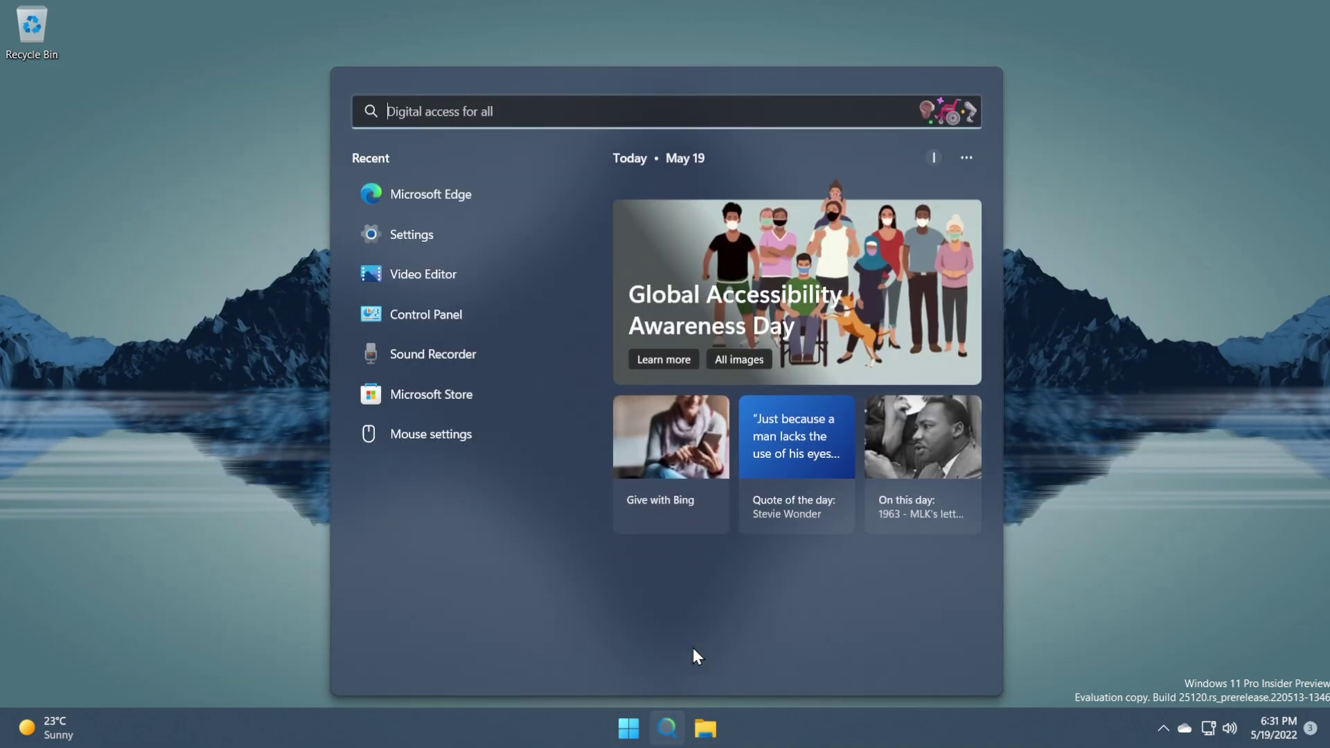
type("cmd")
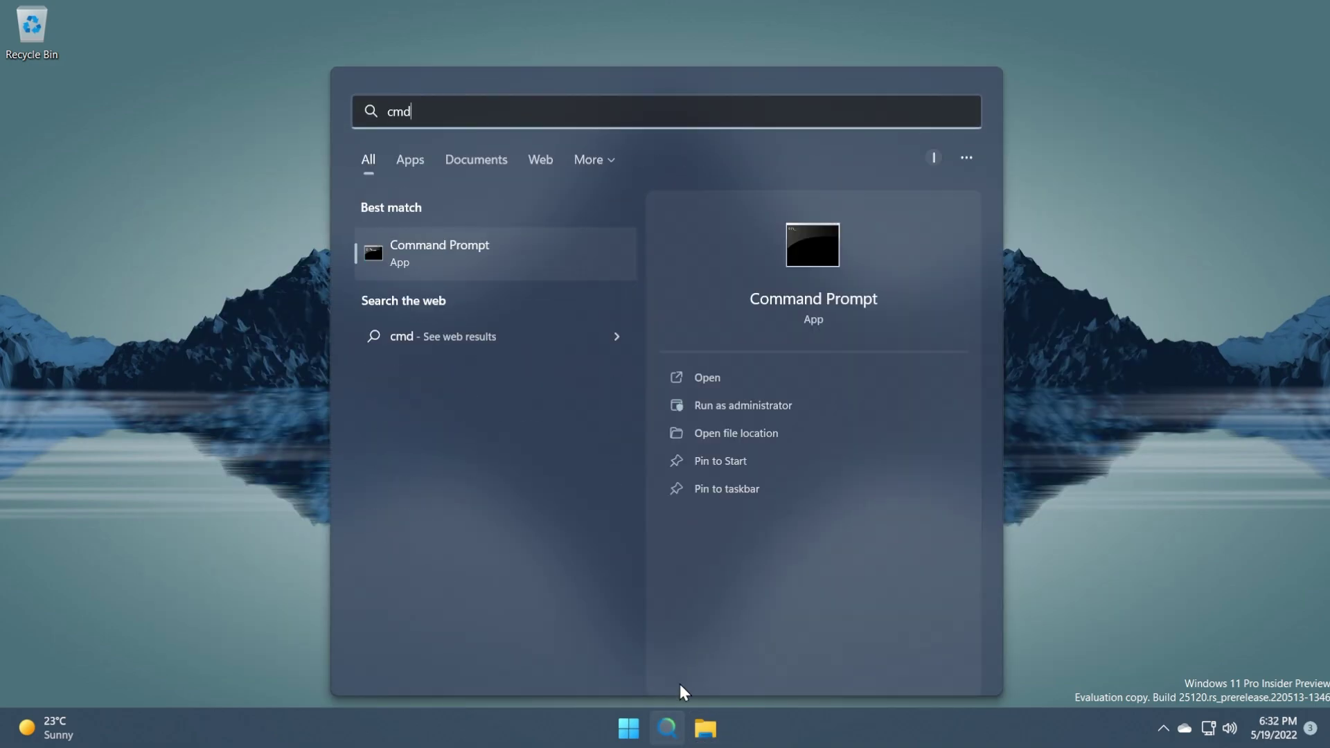
right_click(430, 251)
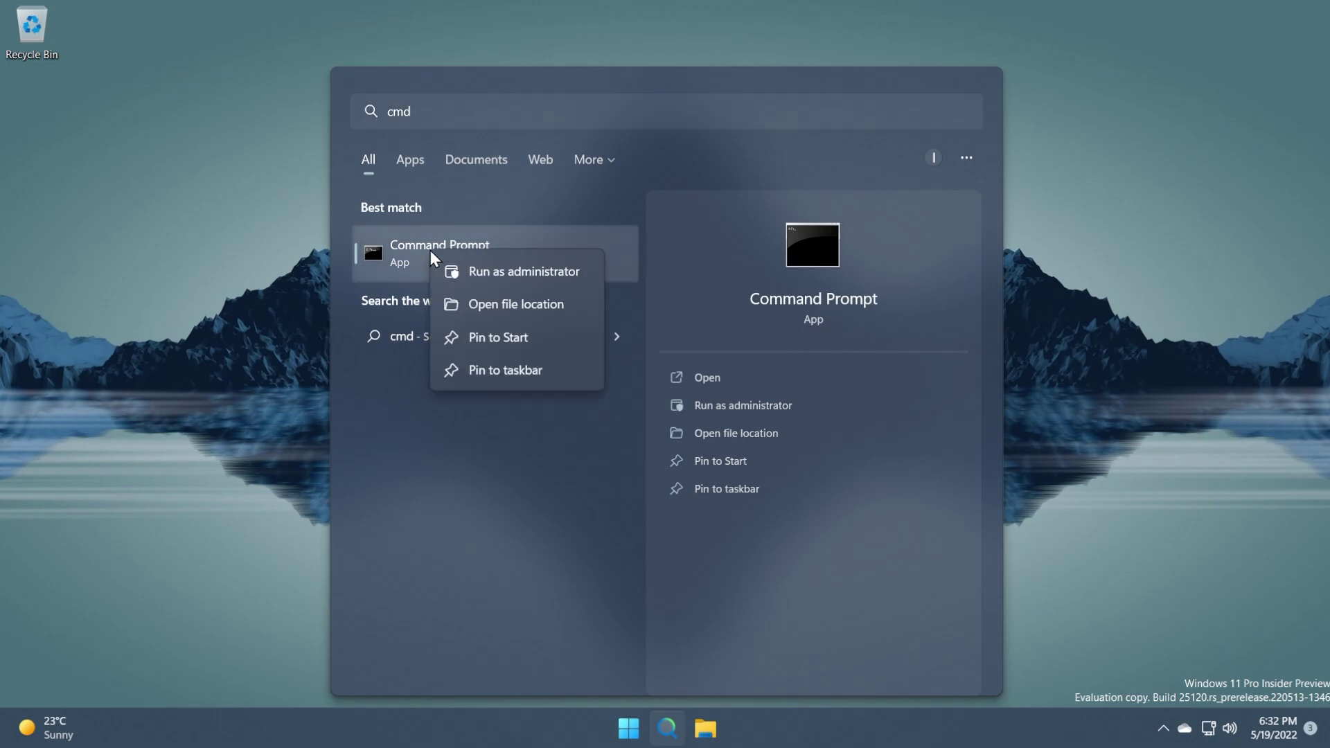
left_click(491, 274)
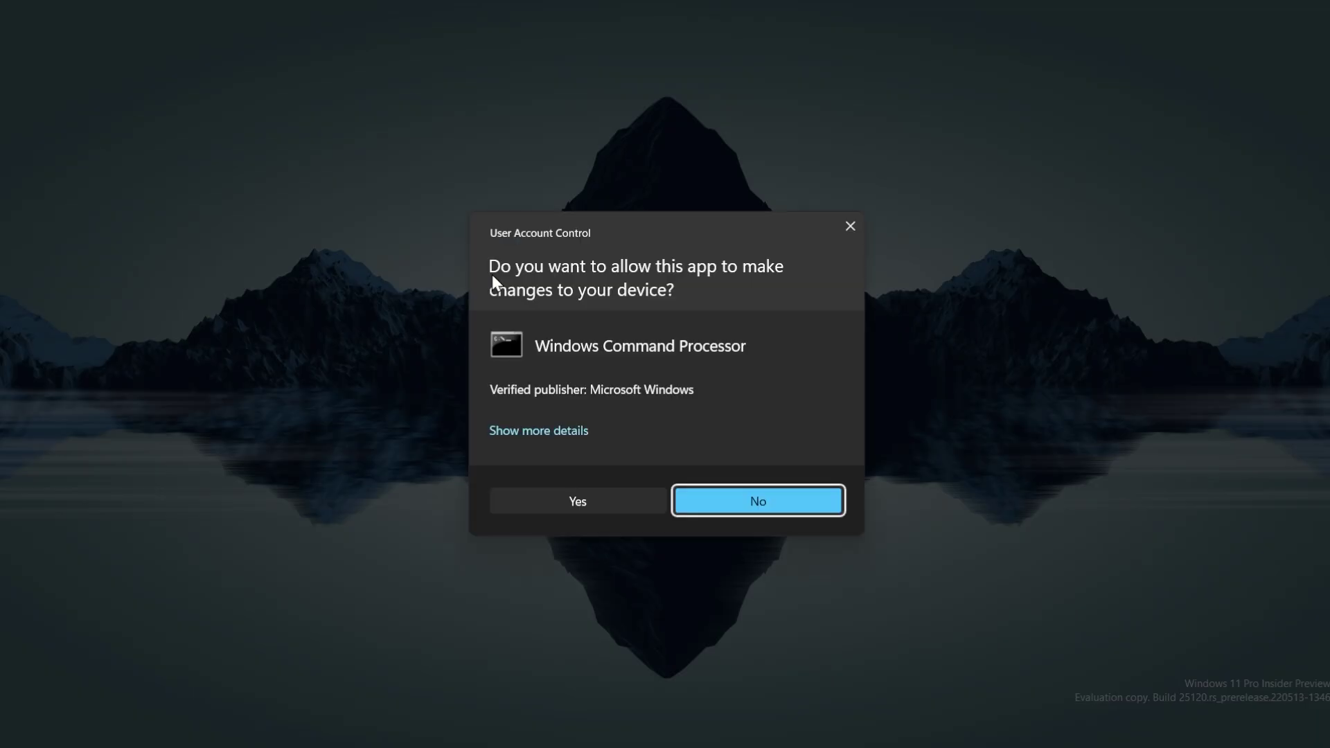
left_click(578, 501)
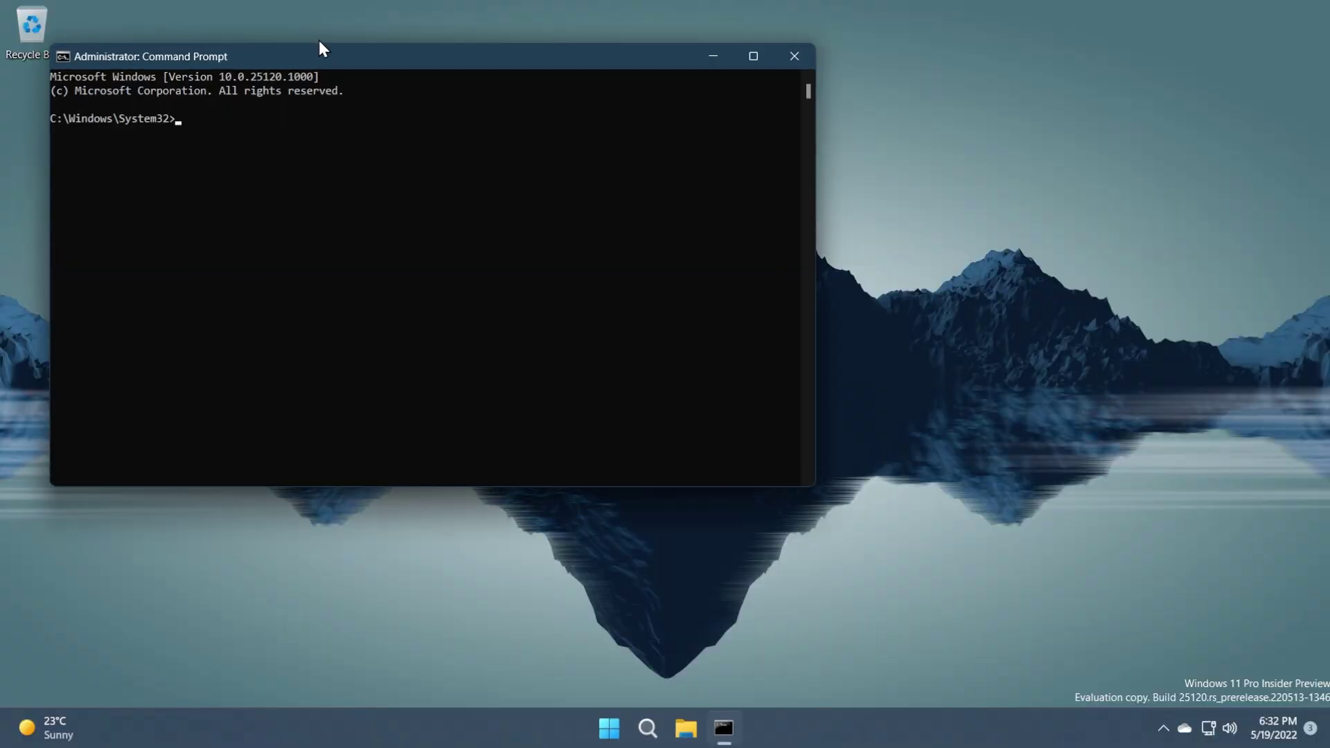
Run 'vivetool addconfig 37969115 2' in the admin console, then close it.
left_click_drag(322, 57, 435, 155)
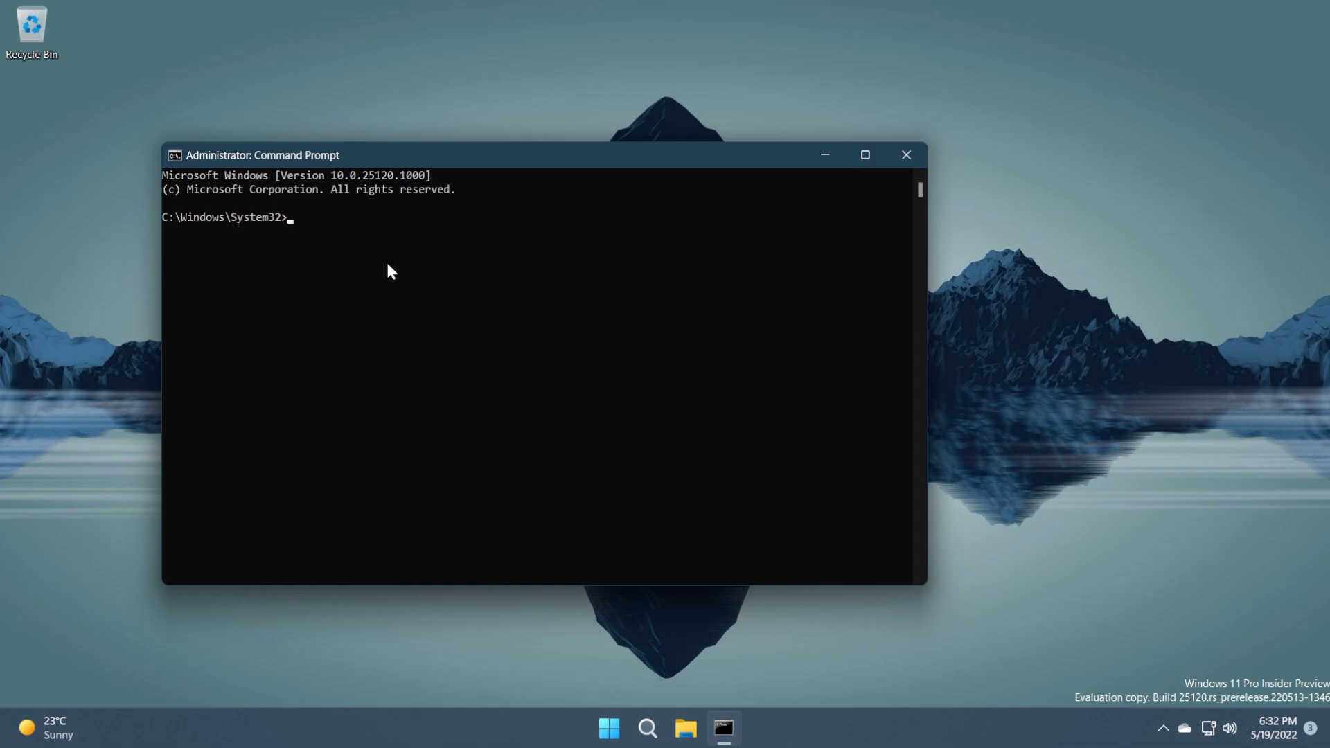
left_click(386, 261)
type("vivetool addconfig 37969115 2")
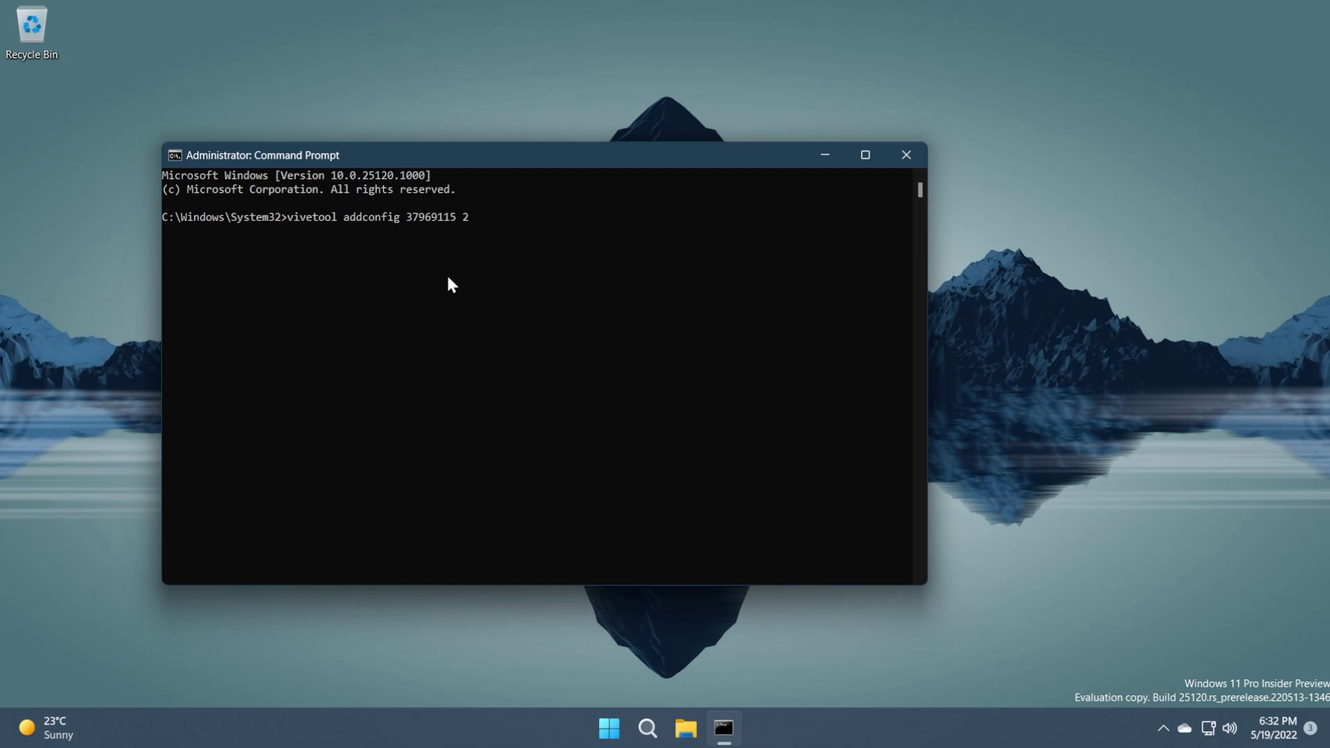
key("Return")
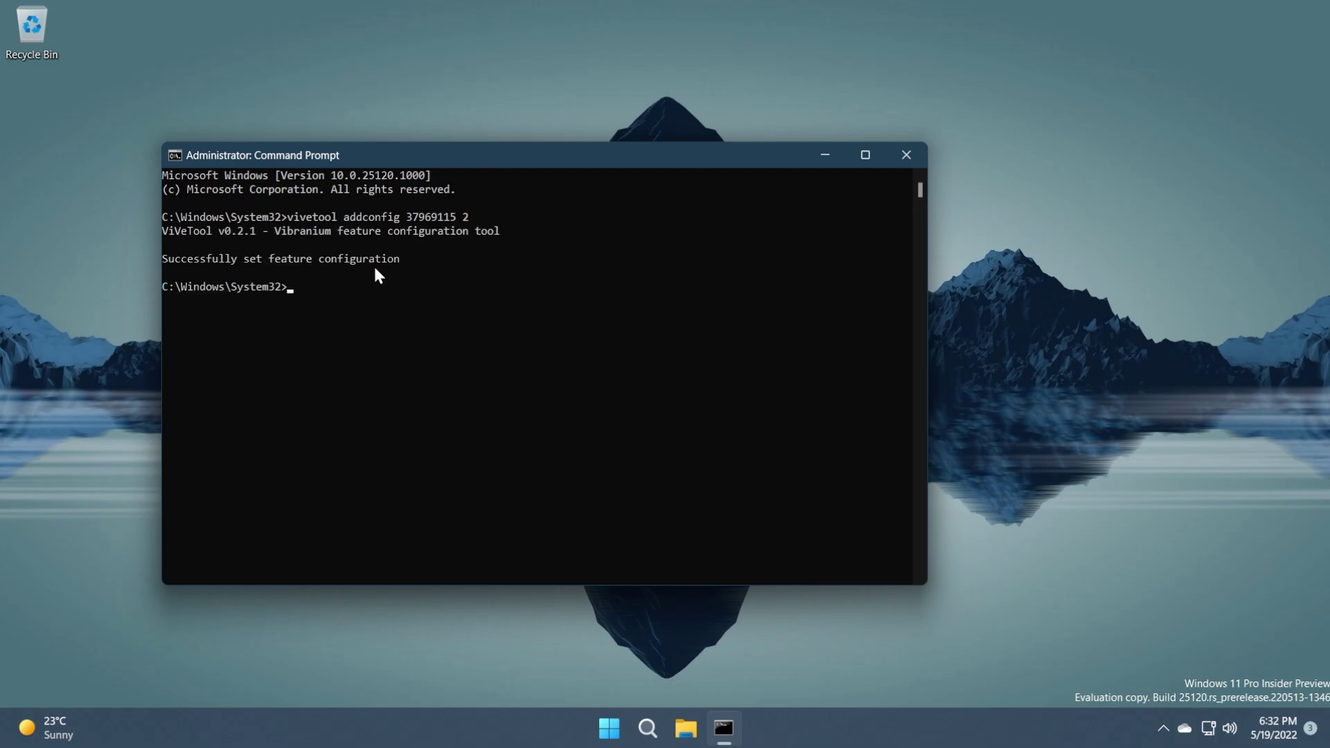
left_click(907, 155)
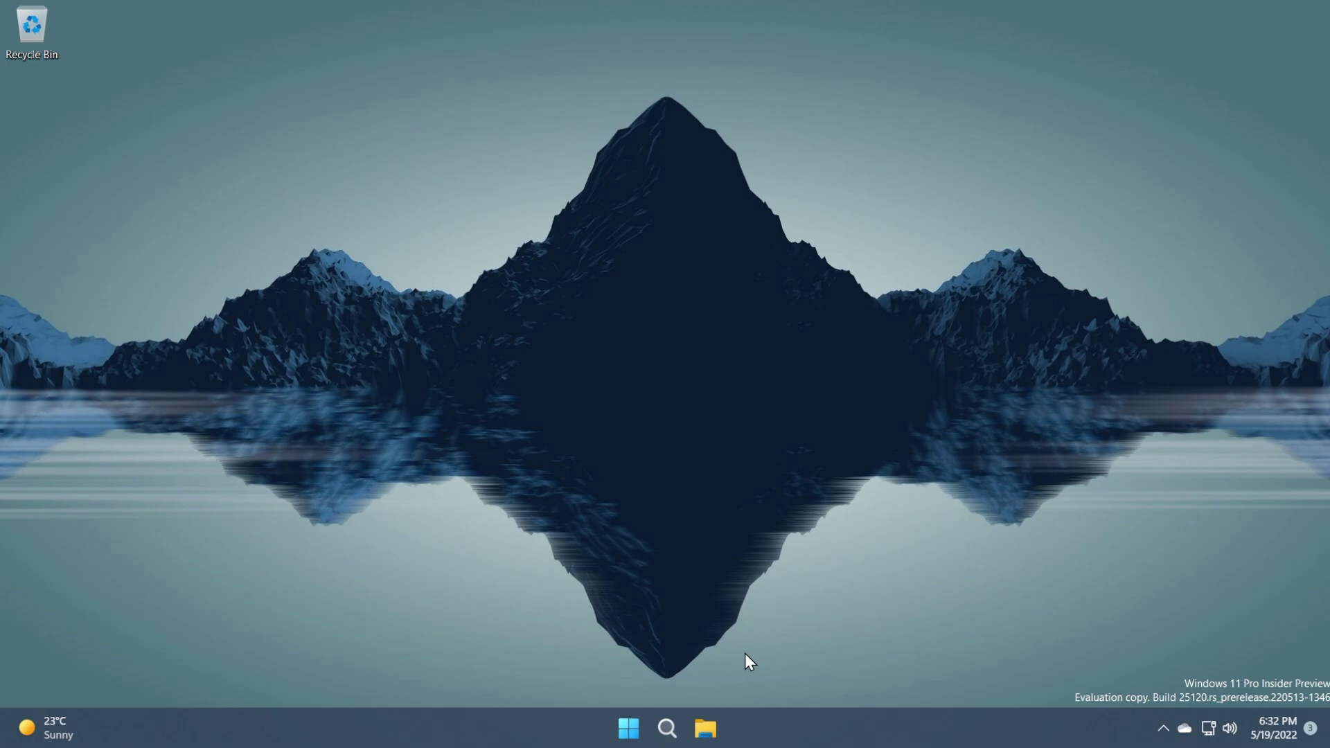
Bring up the Start button's Shut down or sign out options to restart Windows.
right_click(628, 727)
mouse_move(658, 660)
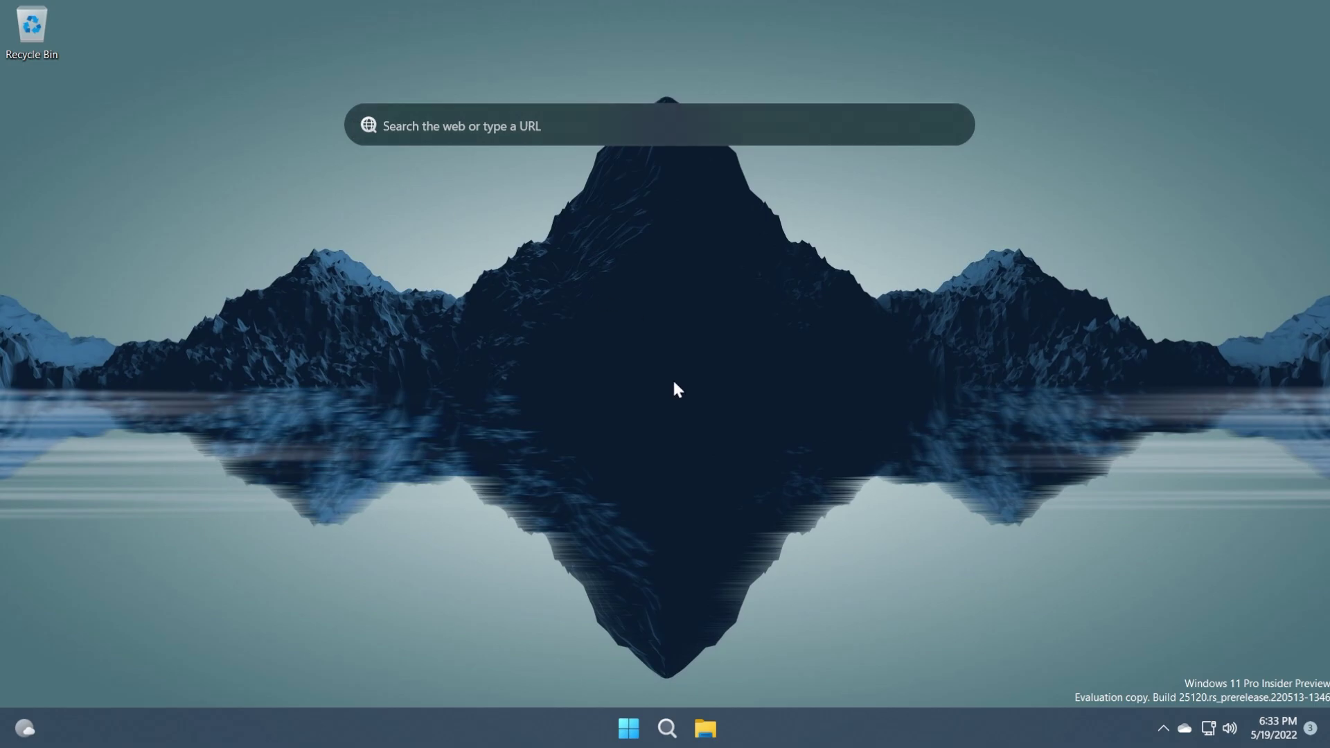
left_click(705, 727)
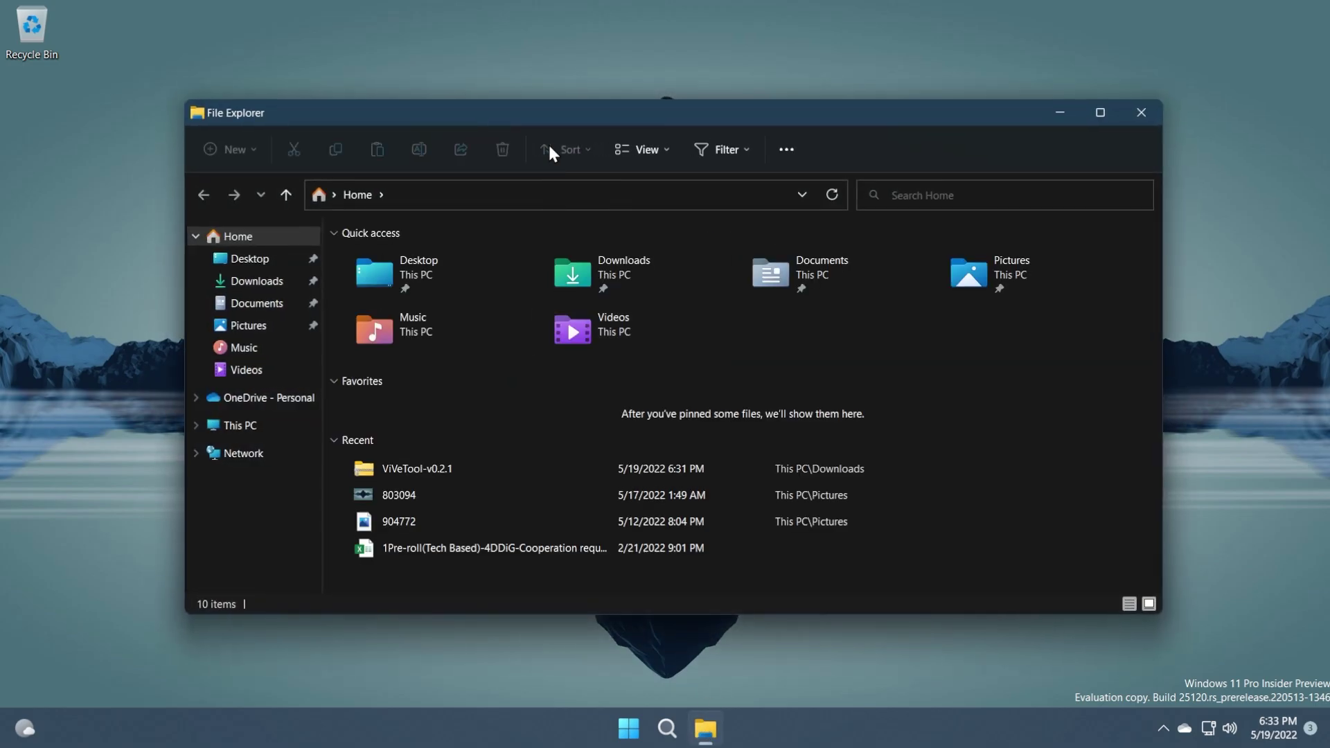
left_click_drag(549, 118, 496, 73)
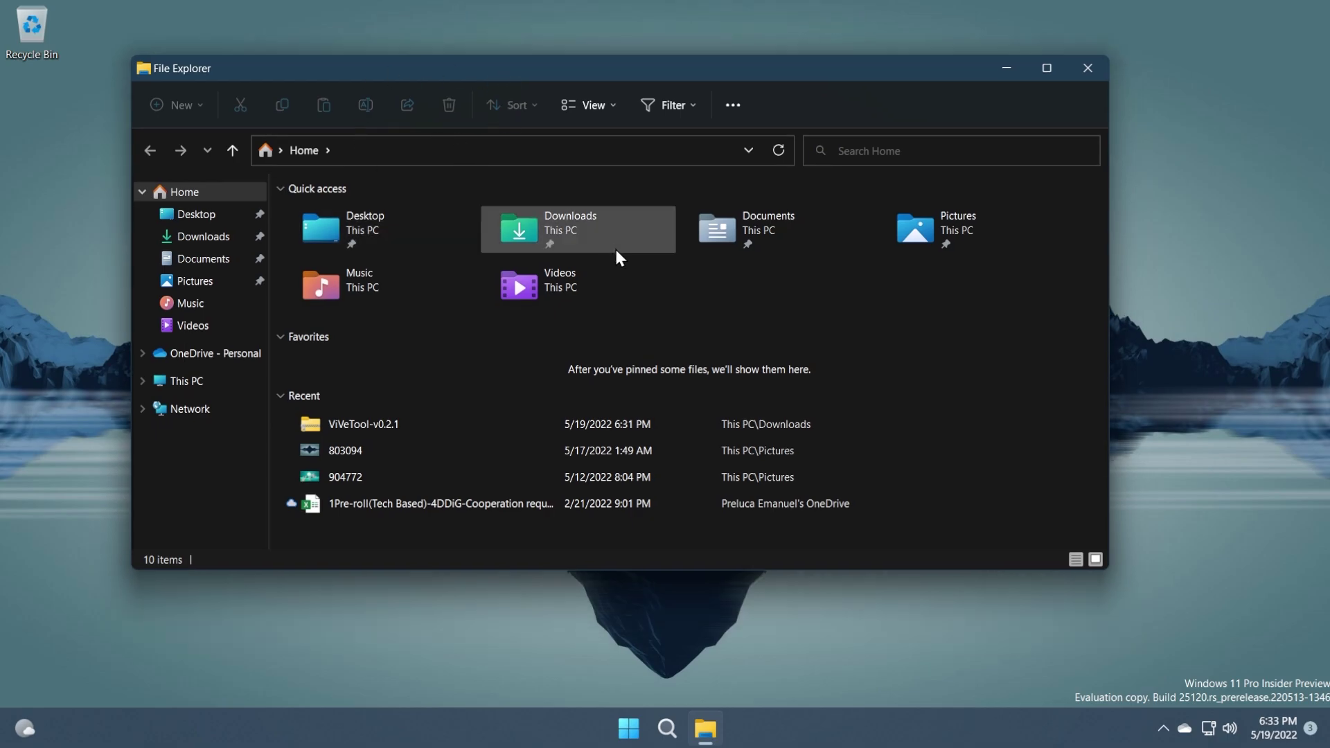
left_click_drag(774, 82, 779, 109)
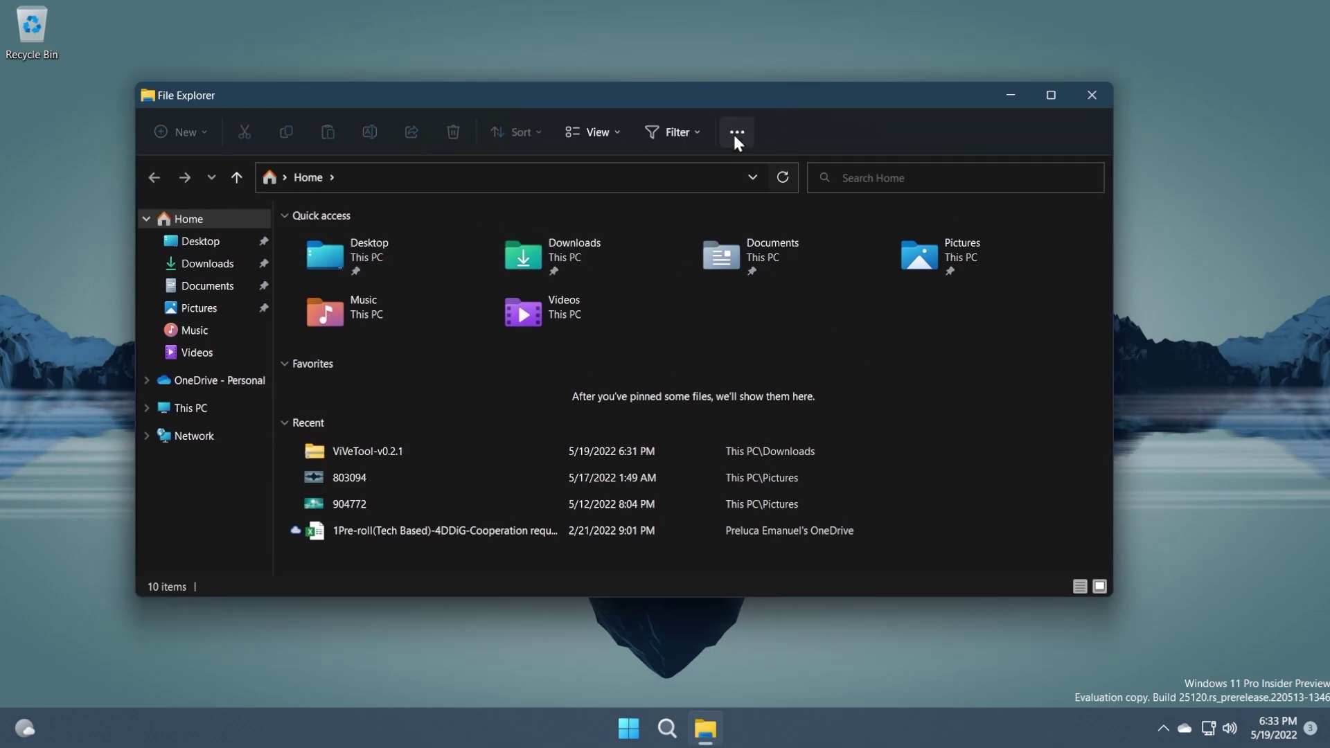
left_click(1092, 126)
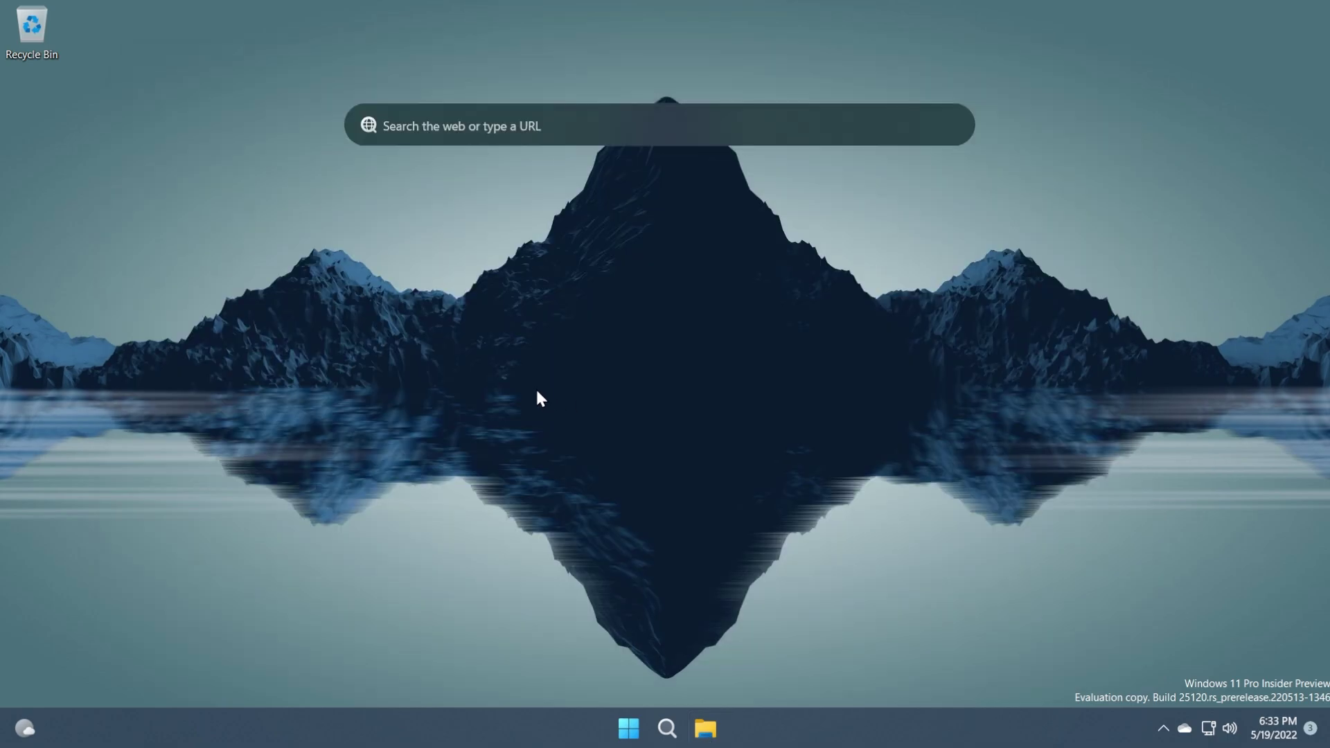
Search 'tech based' from the desktop box, then minimize and restore Edge's Bing results.
left_click(424, 126)
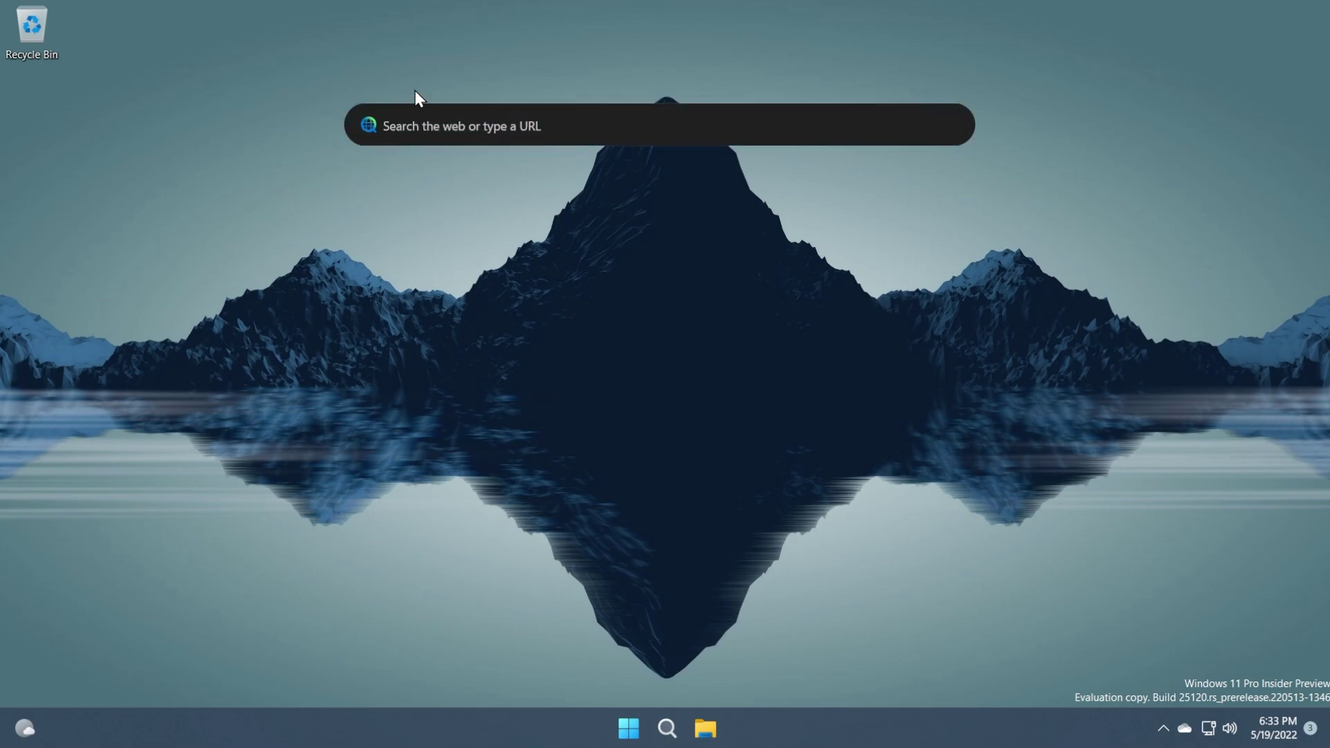
type("tech based")
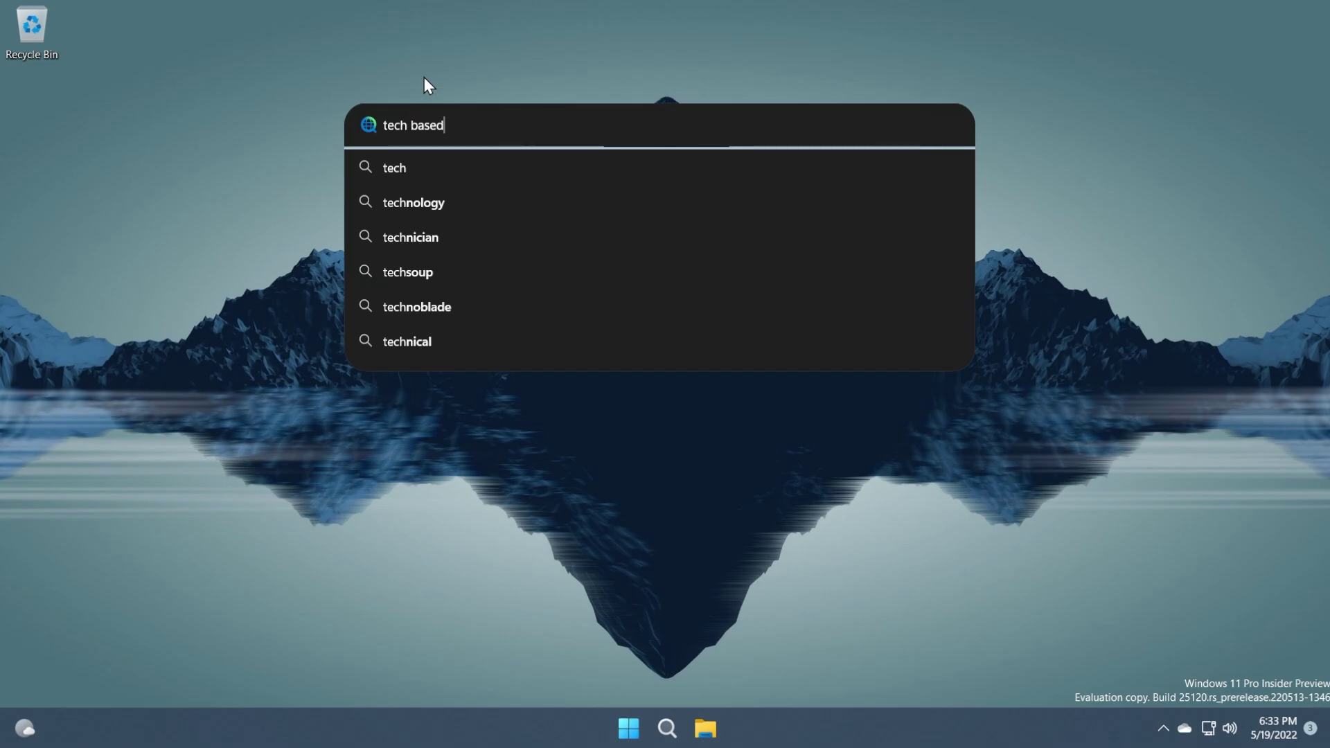
key("Return")
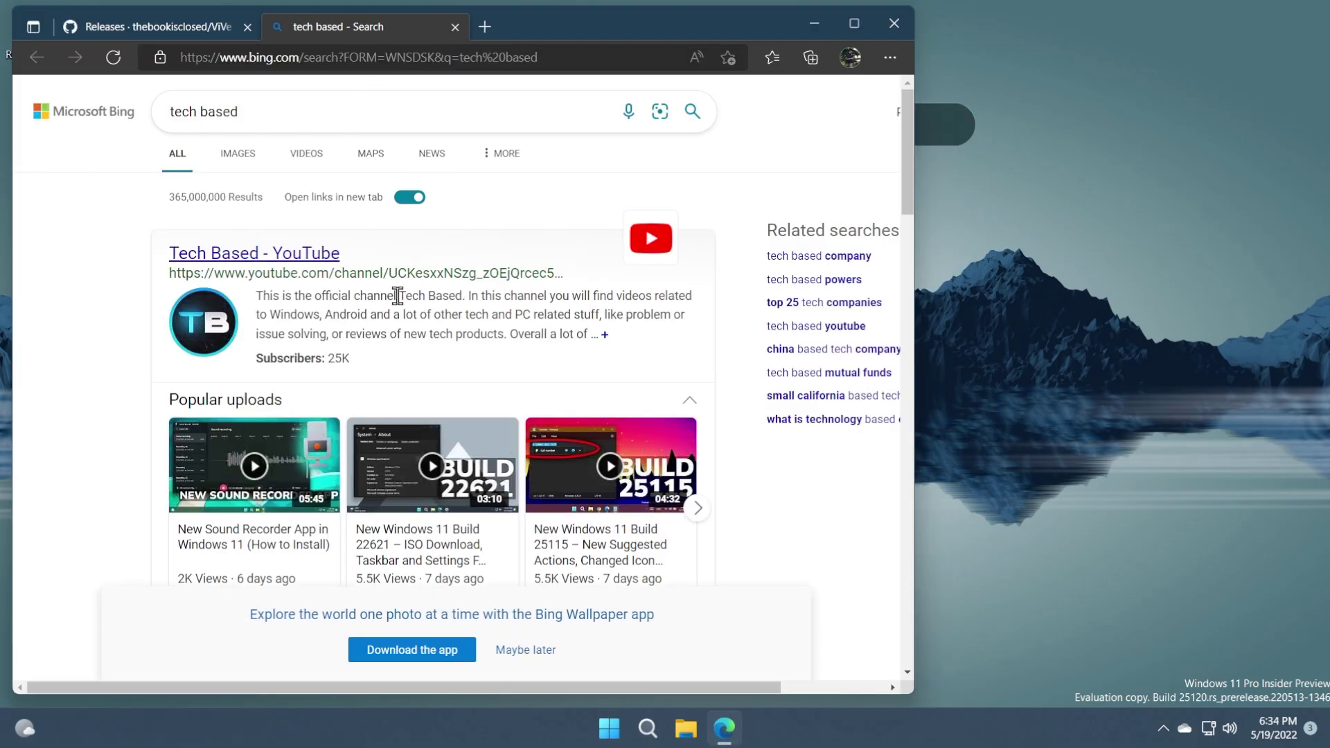
left_click(813, 24)
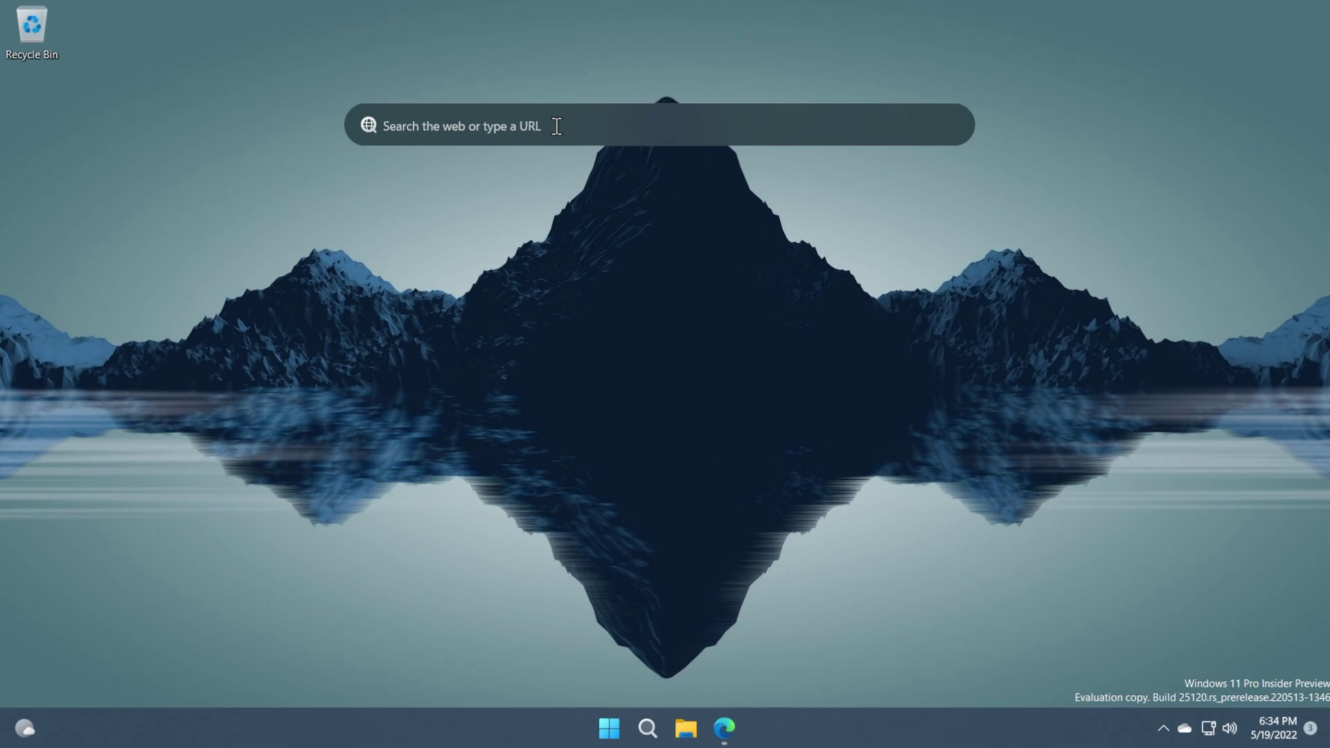
left_click(724, 728)
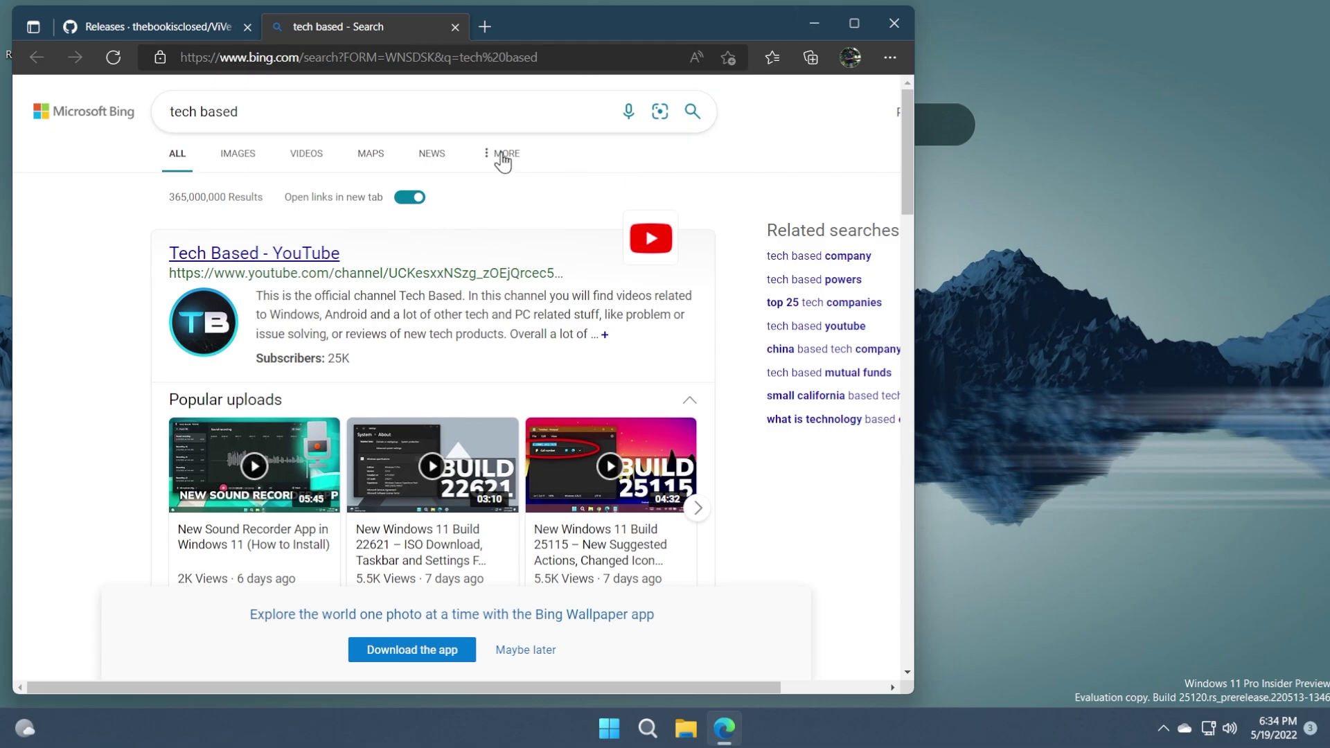
left_click(811, 24)
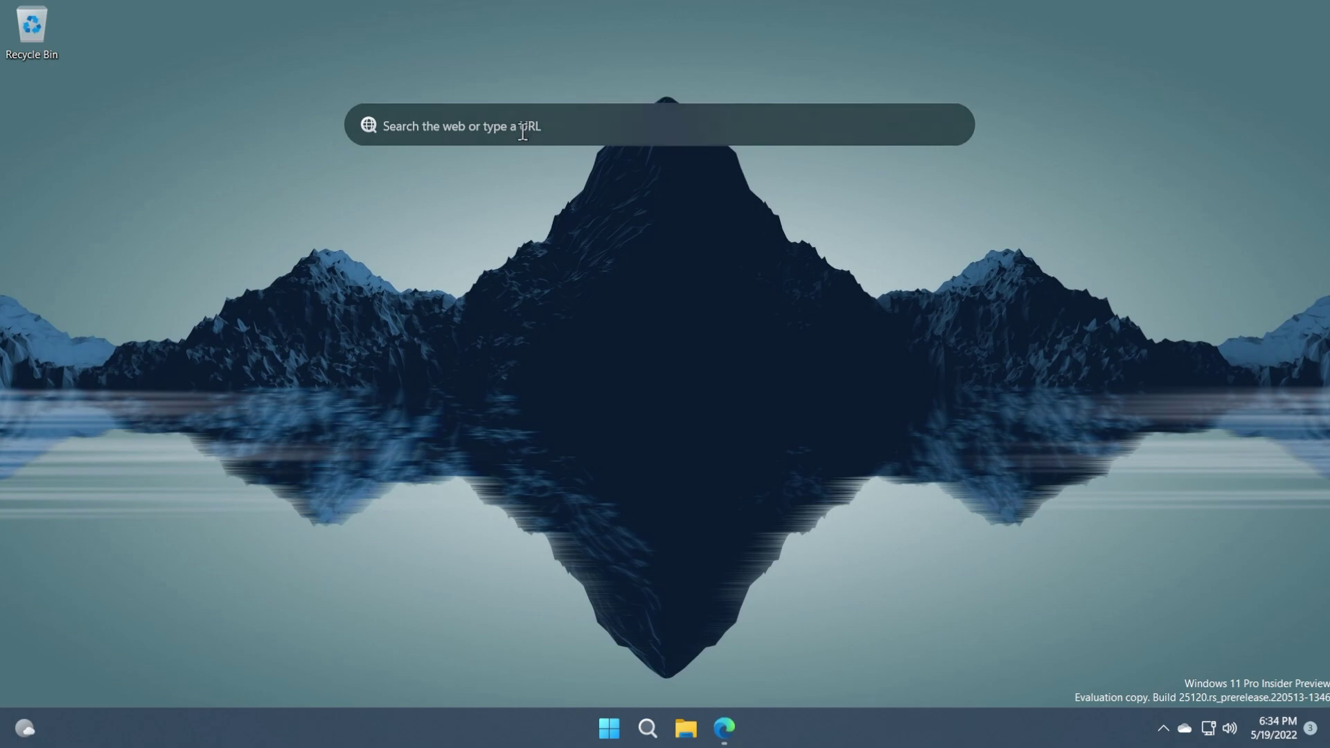
Enter youtube.com/techbased in the desktop search box and minimize the browser.
left_click(523, 133)
type("youtube")
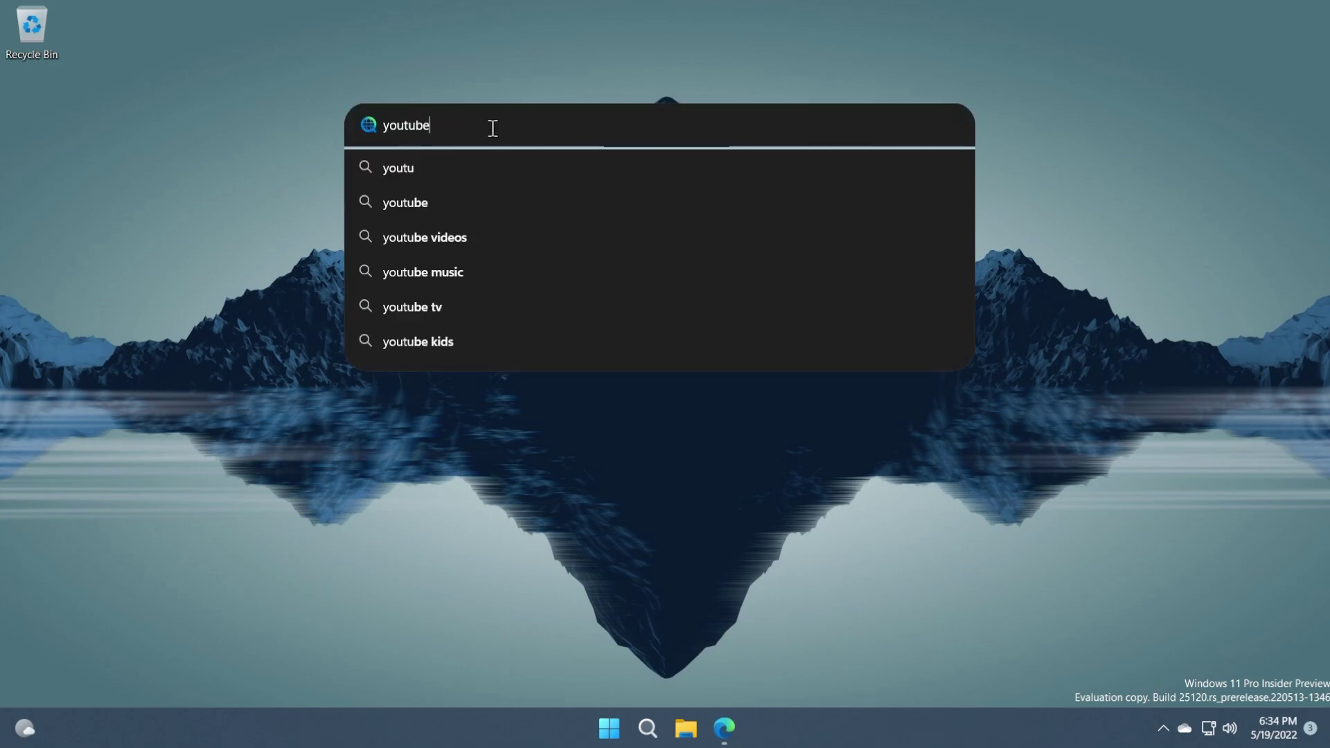
type(".com/techba")
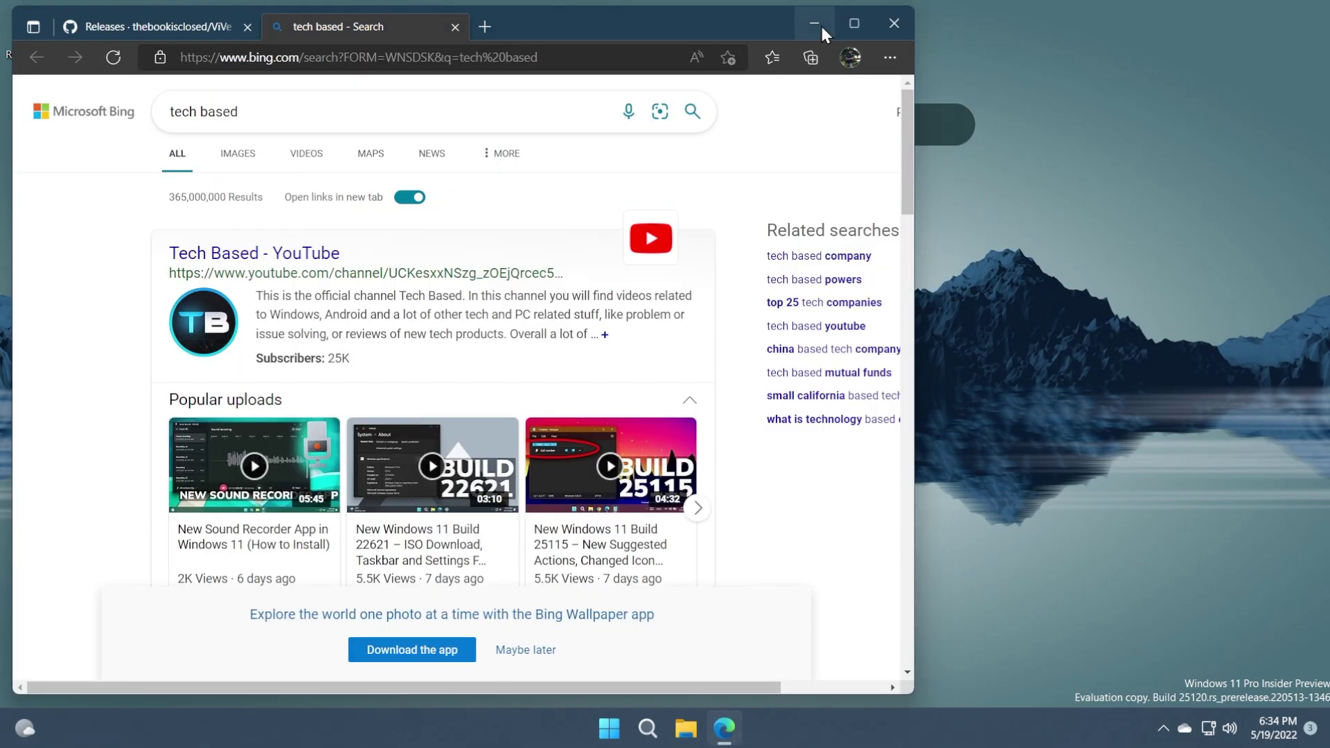
left_click(816, 24)
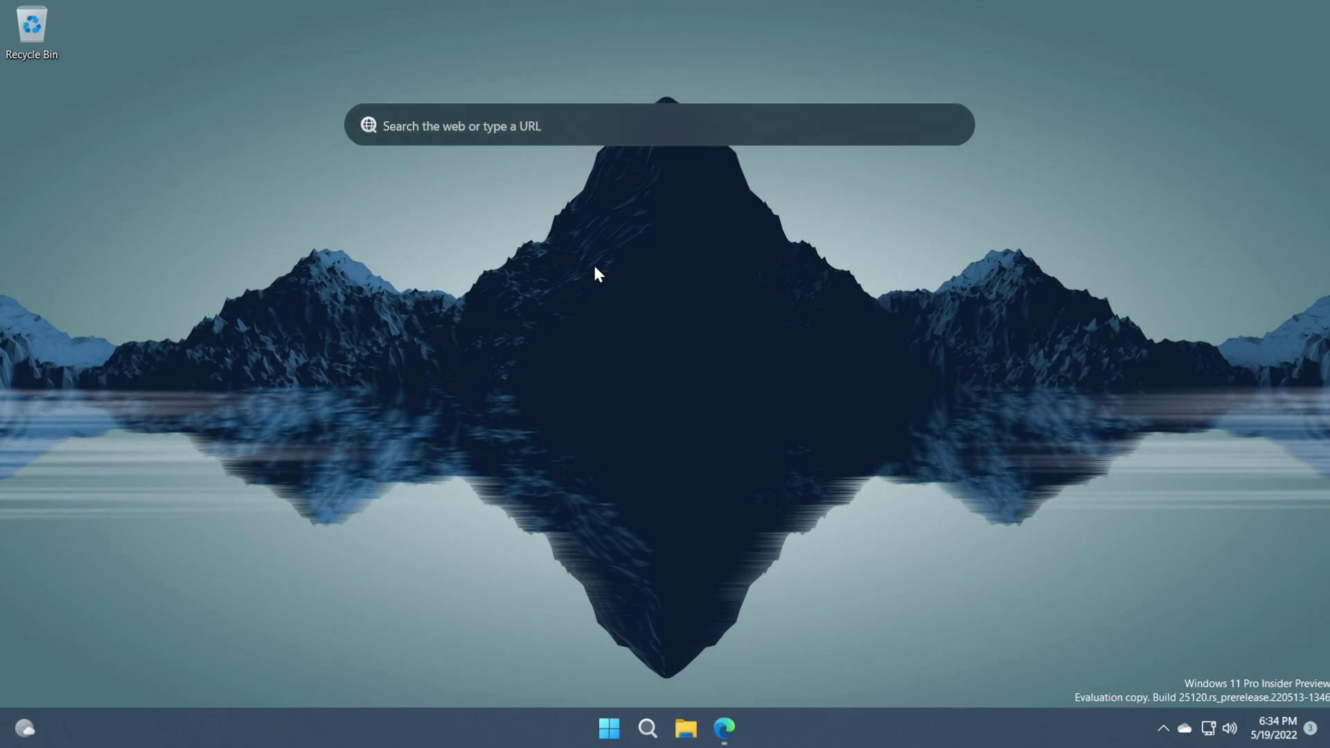
right_click(501, 317)
left_click(549, 535)
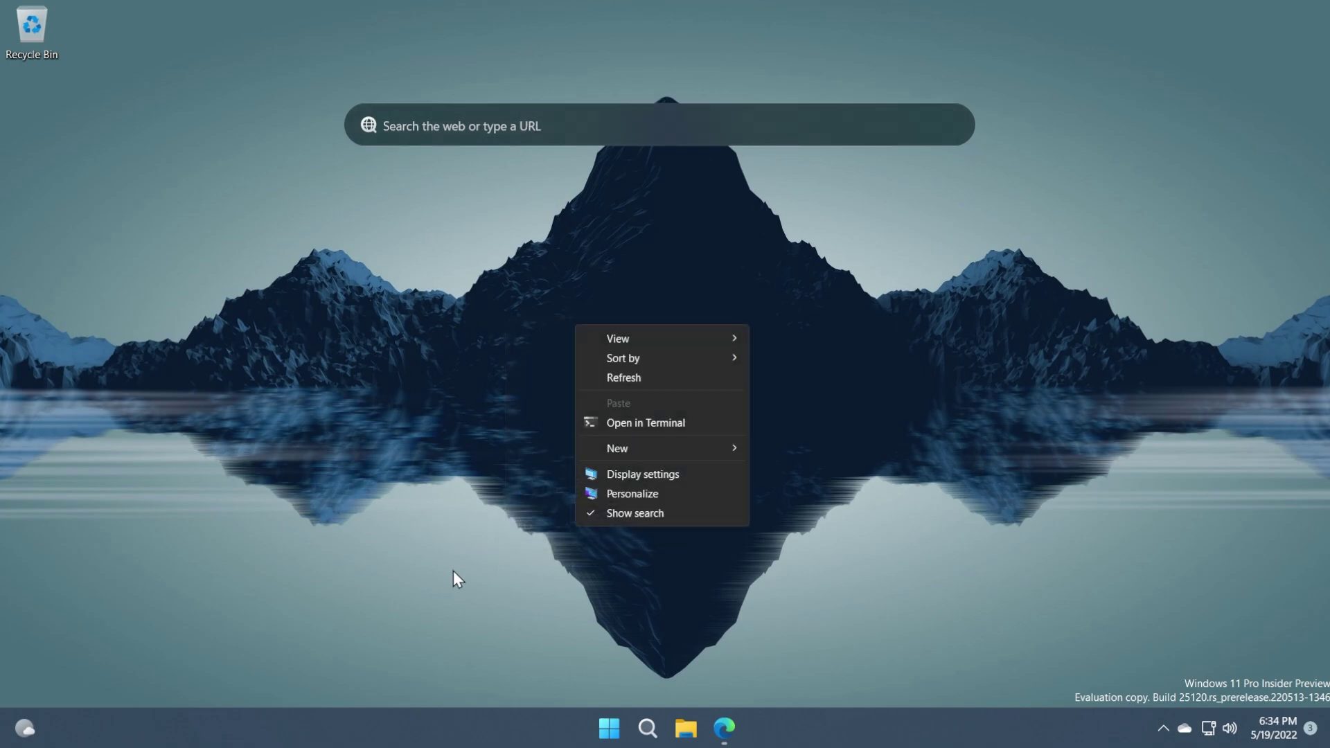
left_click(631, 514)
right_click(475, 335)
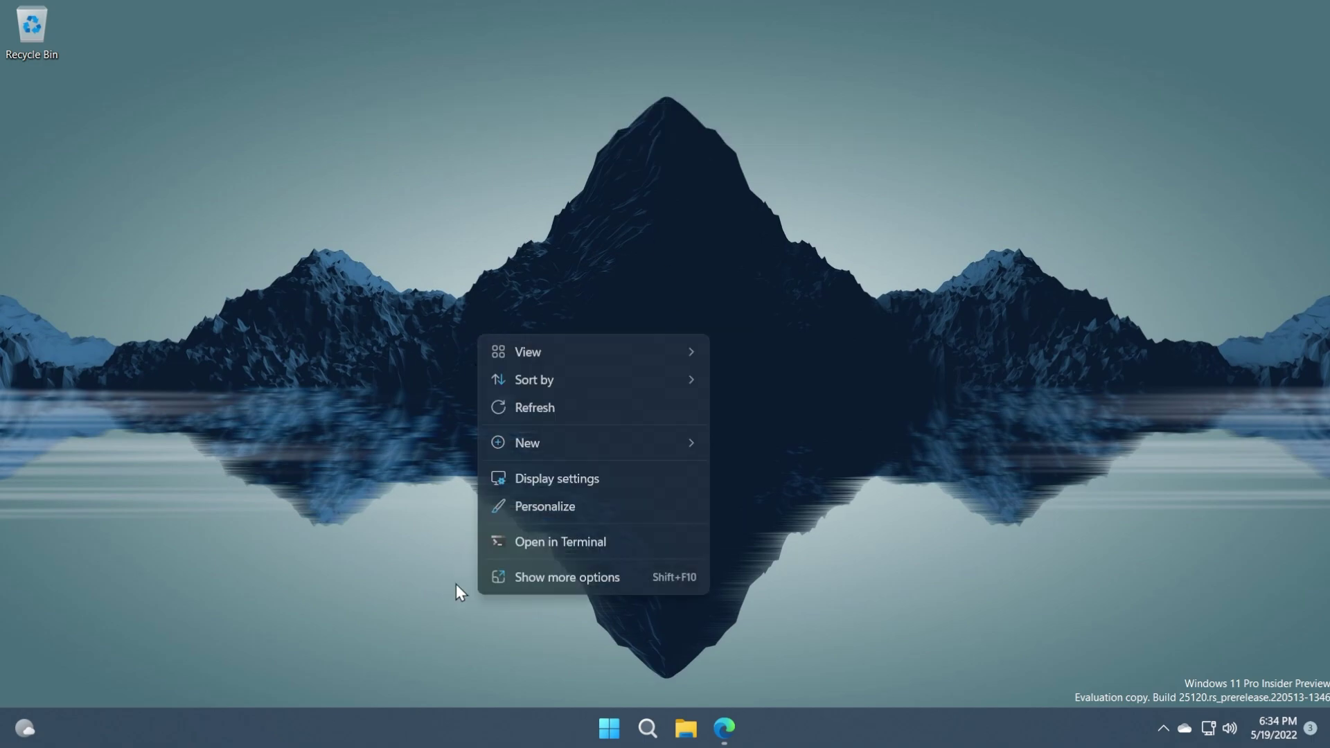
left_click(540, 574)
left_click(576, 564)
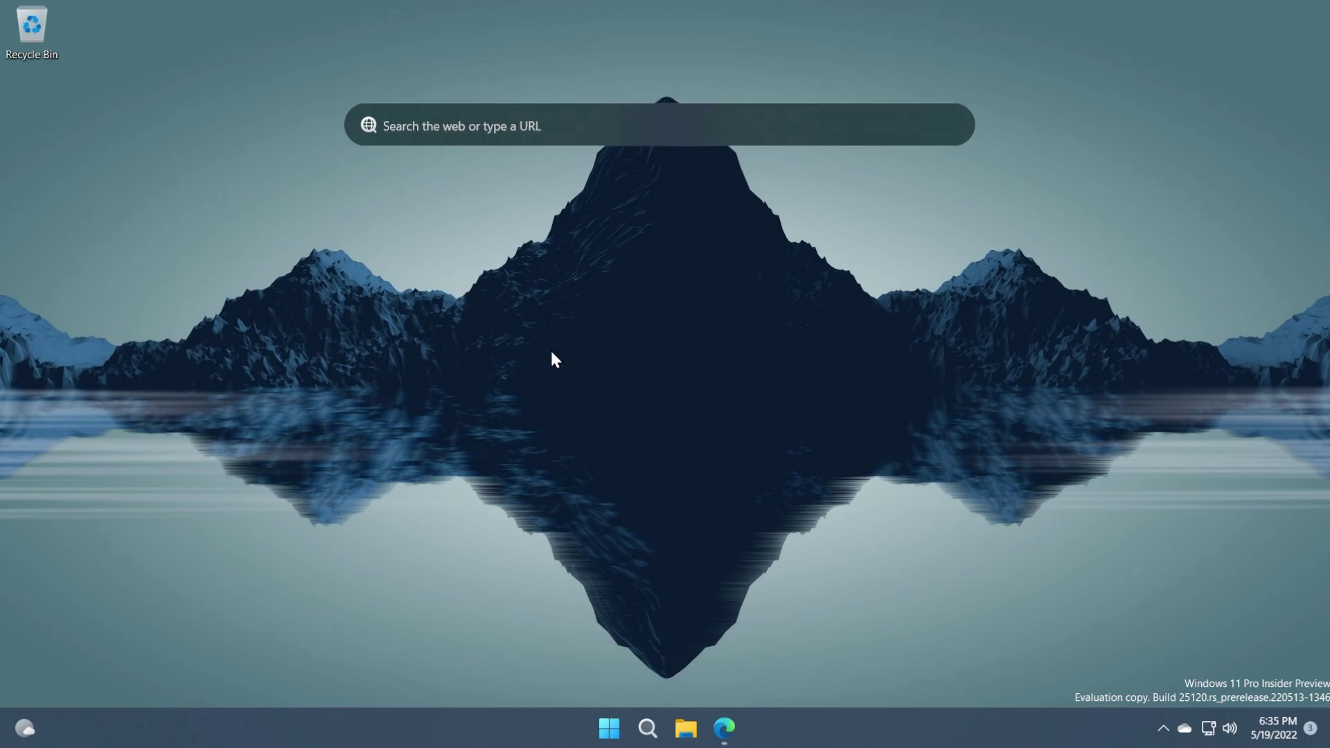
right_click(623, 453)
left_click(671, 565)
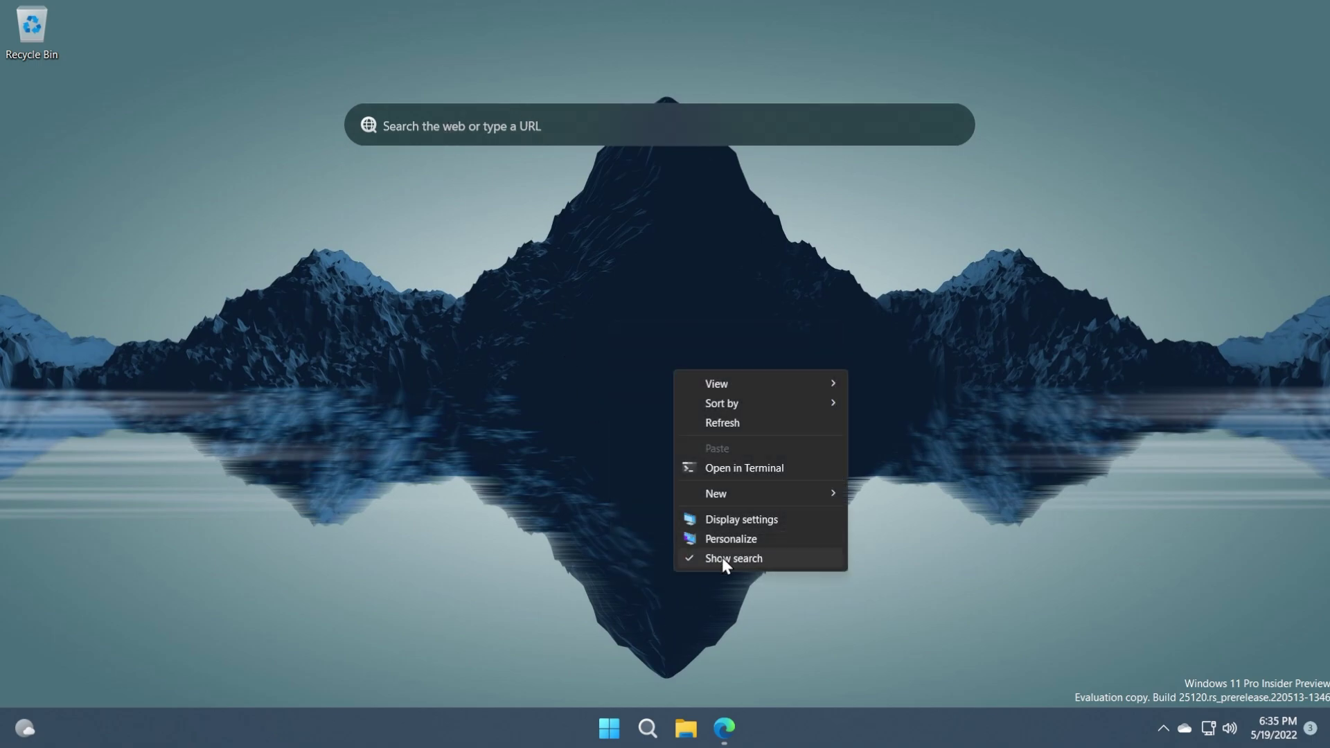
left_click(722, 557)
right_click(549, 581)
left_click(607, 559)
left_click(671, 544)
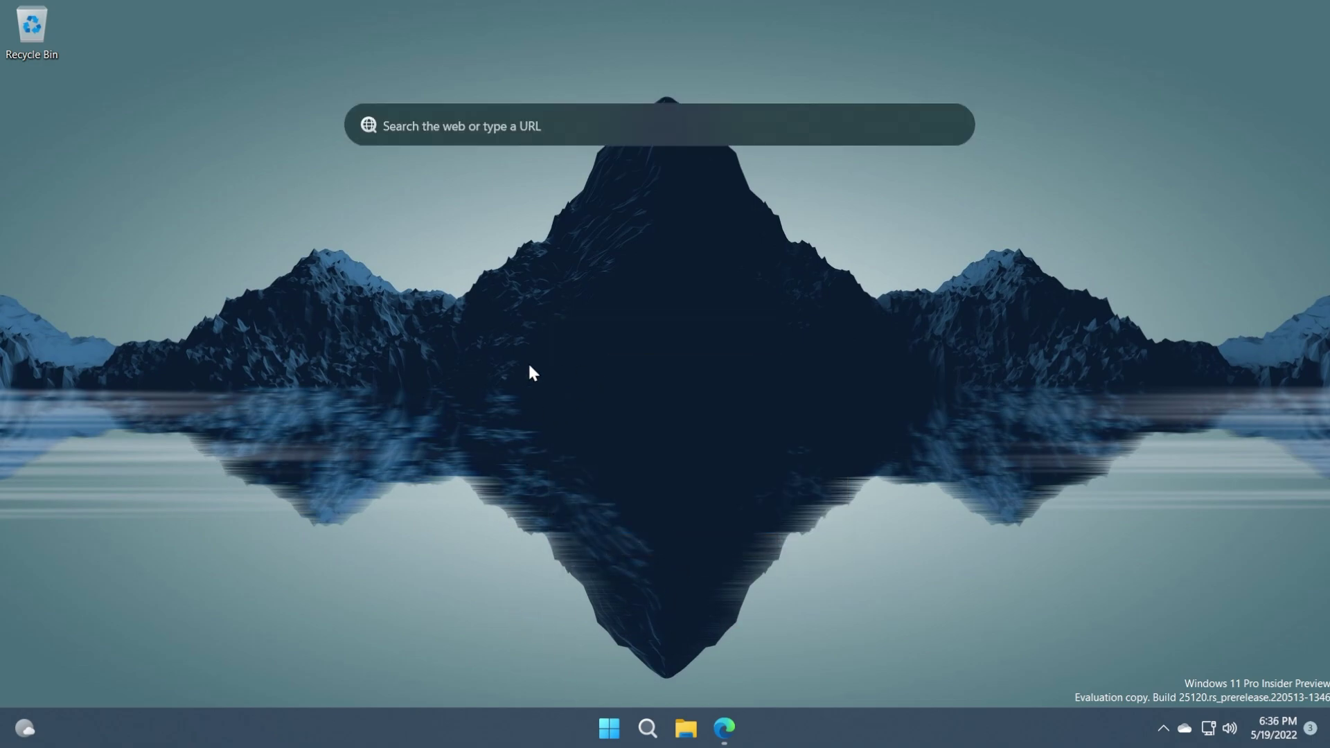